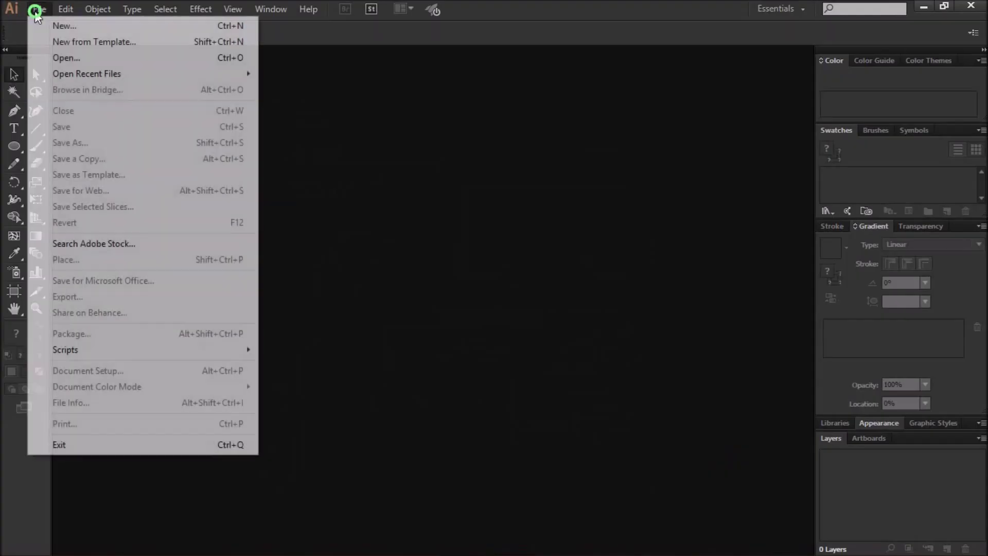
# Set up the new 'sphere' document at 1024×768 px, RGB, with 2 px bleed all round
pyautogui.click(46, 26)
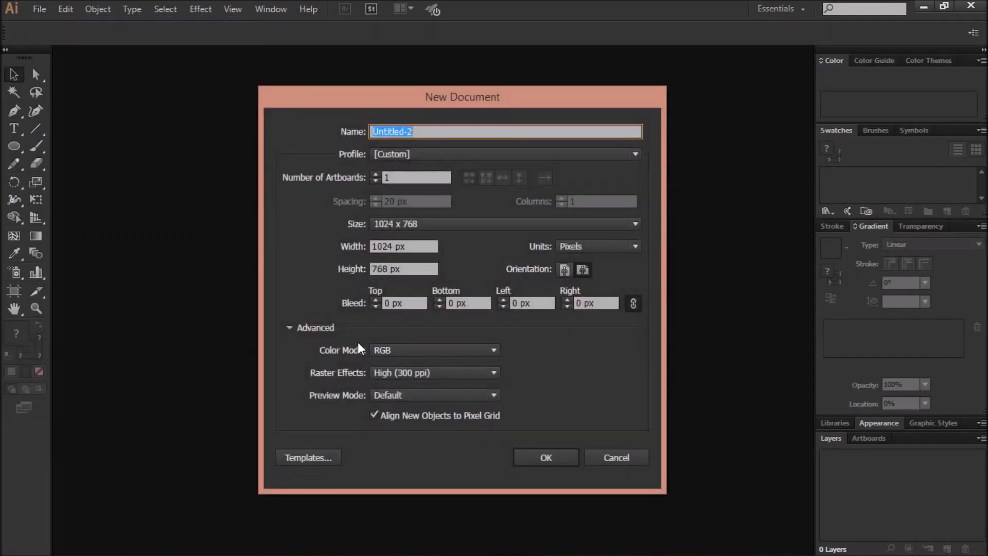
pyautogui.write('sphere')
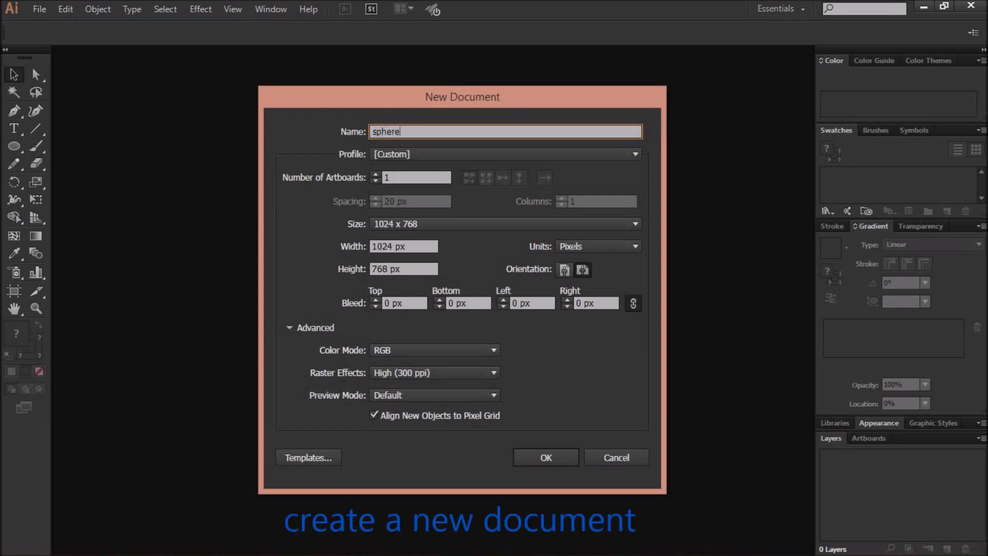
pyautogui.click(375, 303)
pyautogui.click(375, 303)
pyautogui.click(545, 458)
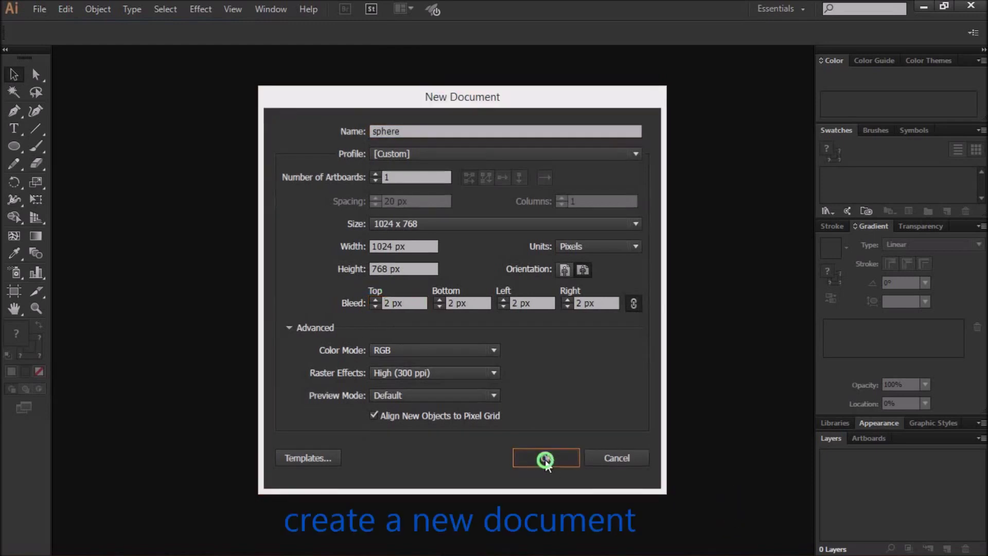
# Draw a white rectangle spanning the artboard corner to corner and lock it in place
pyautogui.moveTo(13, 146); pyautogui.dragTo(59, 150)
pyautogui.moveTo(126, 76); pyautogui.dragTo(730, 528)
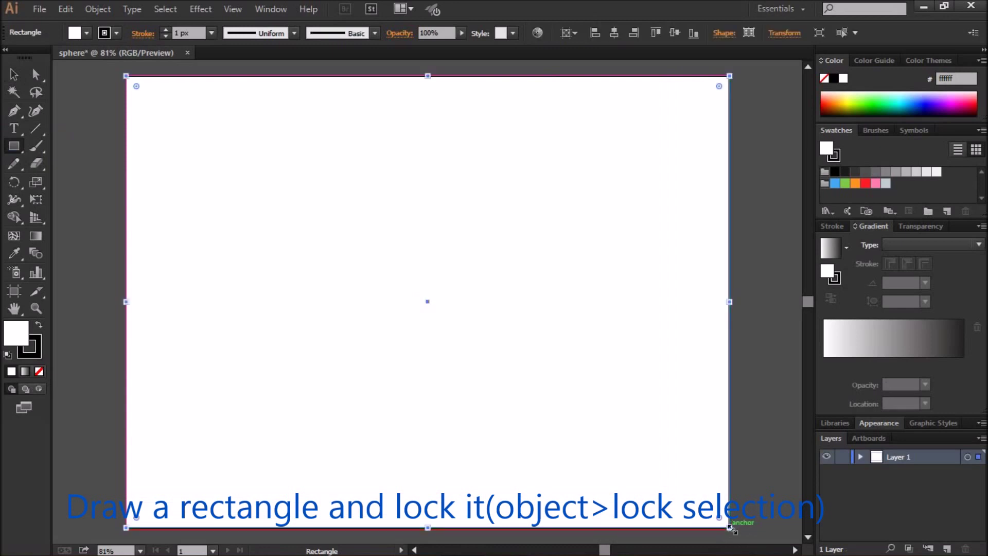
pyautogui.click(98, 8)
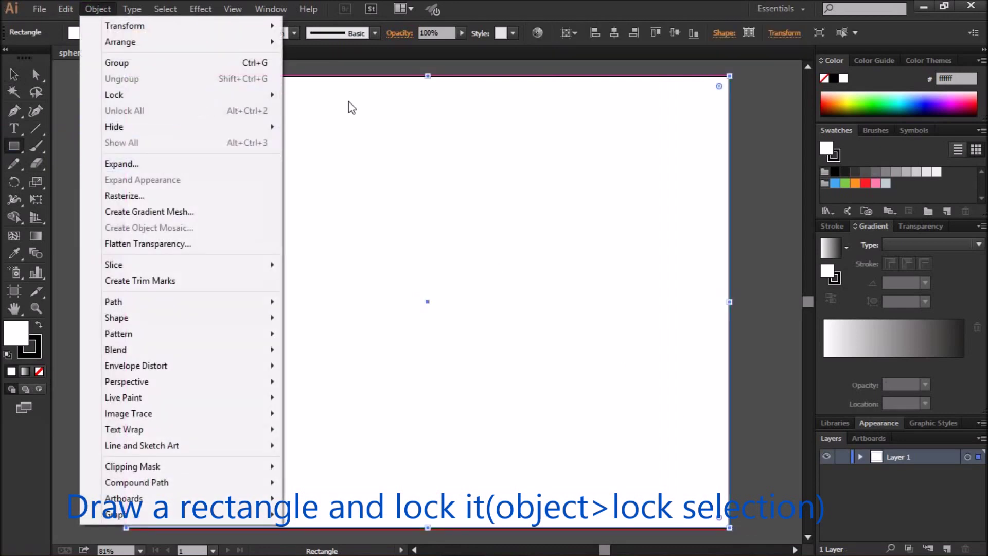
pyautogui.click(314, 95)
pyautogui.click(15, 75)
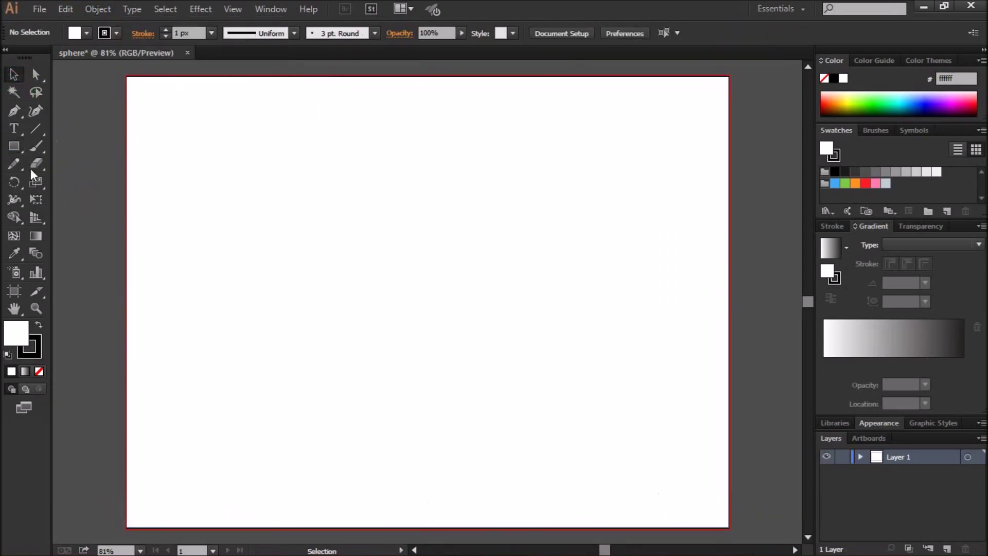
pyautogui.moveTo(14, 146); pyautogui.dragTo(83, 179)
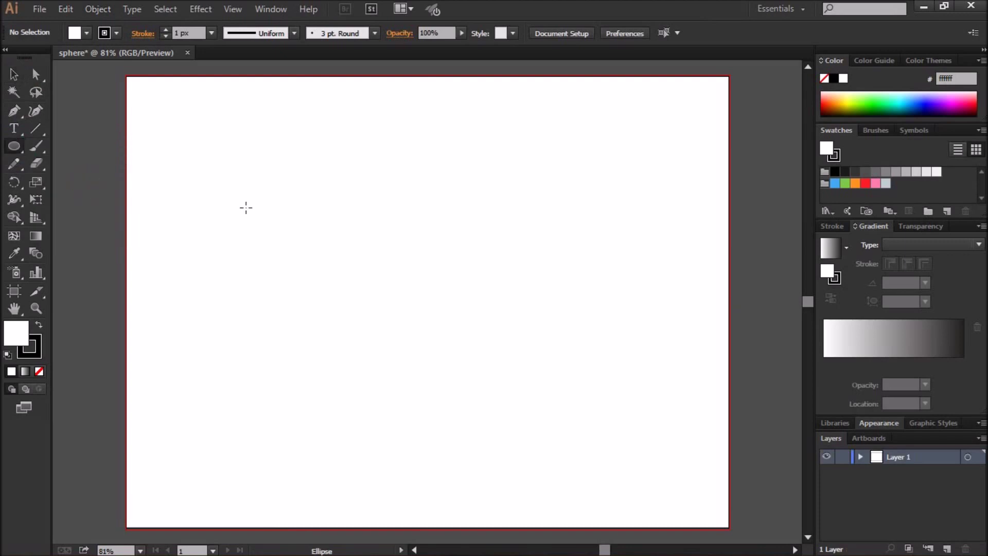
# Draw a circle centred on the artboard with no stroke and a gradient fill
pyautogui.moveTo(246, 207); pyautogui.dragTo(488, 451)
pyautogui.click(614, 33)
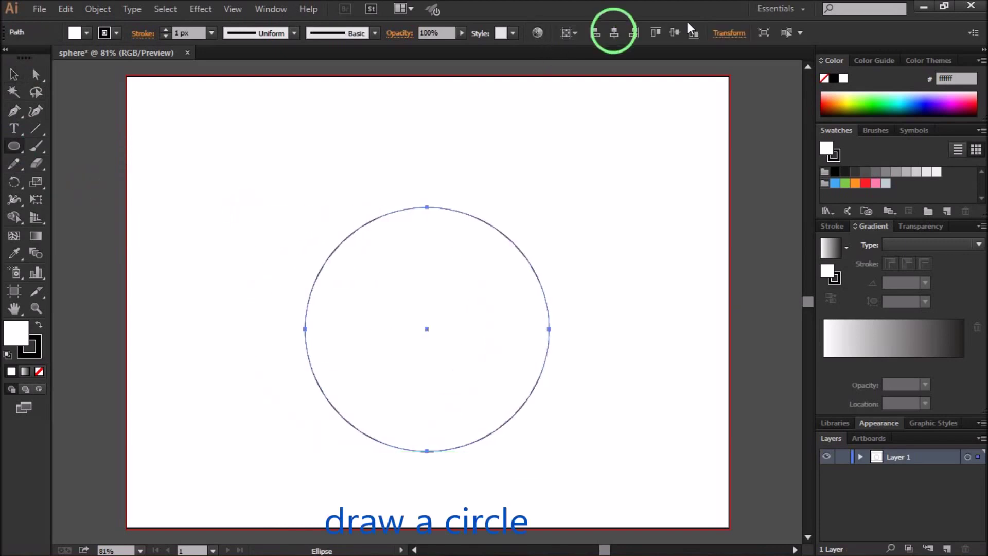
pyautogui.click(675, 33)
pyautogui.click(34, 353)
pyautogui.click(39, 371)
pyautogui.click(16, 332)
pyautogui.click(25, 371)
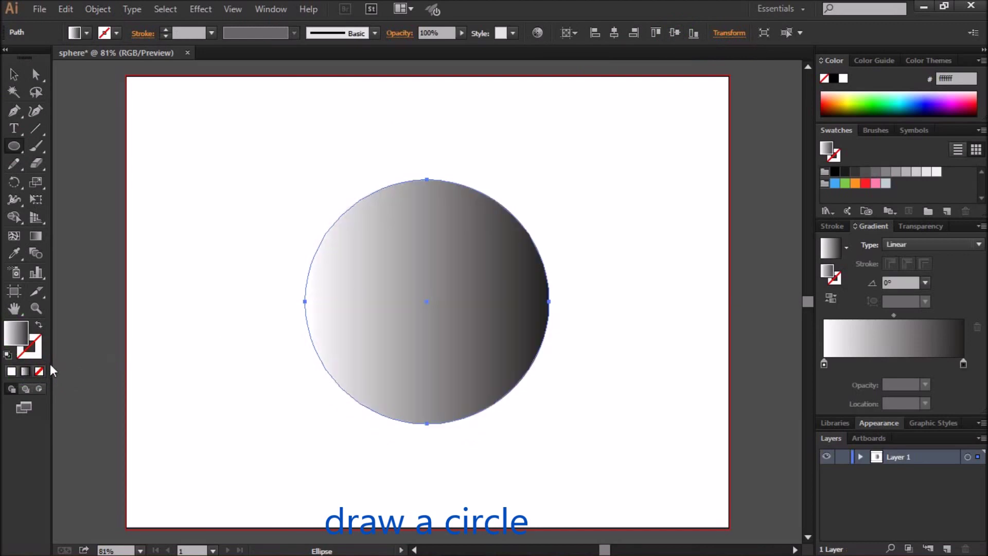
# Set the gradient stops to K 50 and K 5, and make the gradient radial and reversed
pyautogui.doubleClick(823, 364)
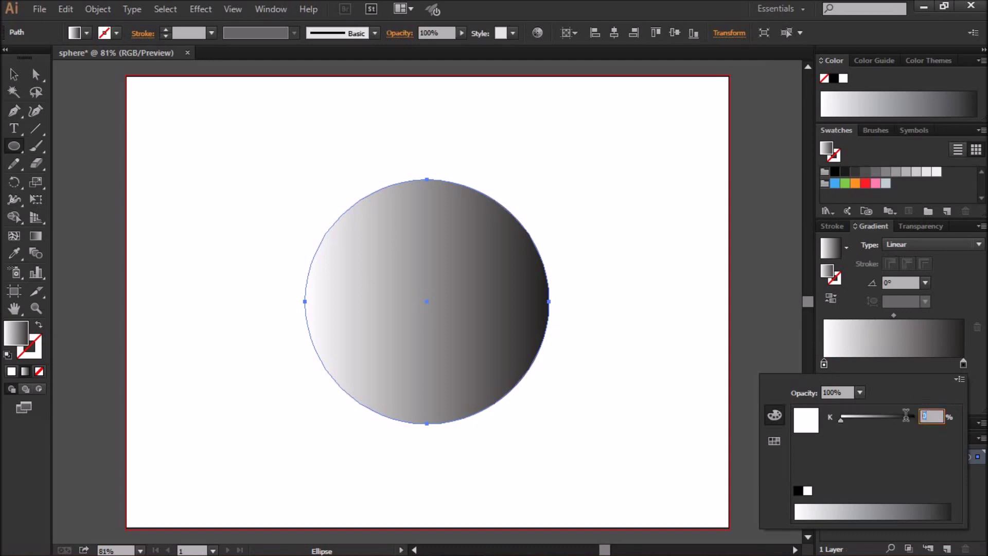
pyautogui.write('50')
pyautogui.press('Return')
pyautogui.doubleClick(964, 363)
pyautogui.write('5')
pyautogui.press('Return')
pyautogui.click(927, 244)
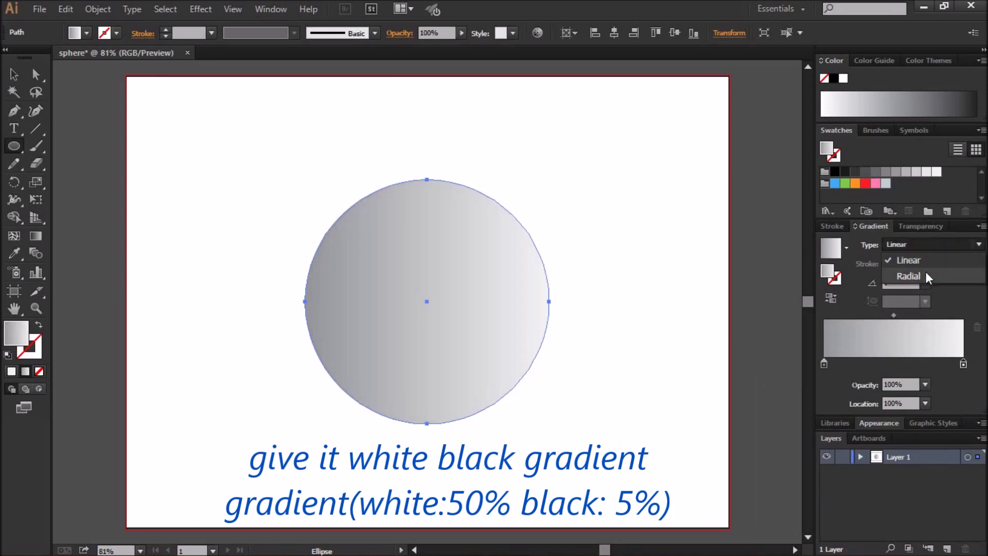
pyautogui.click(909, 276)
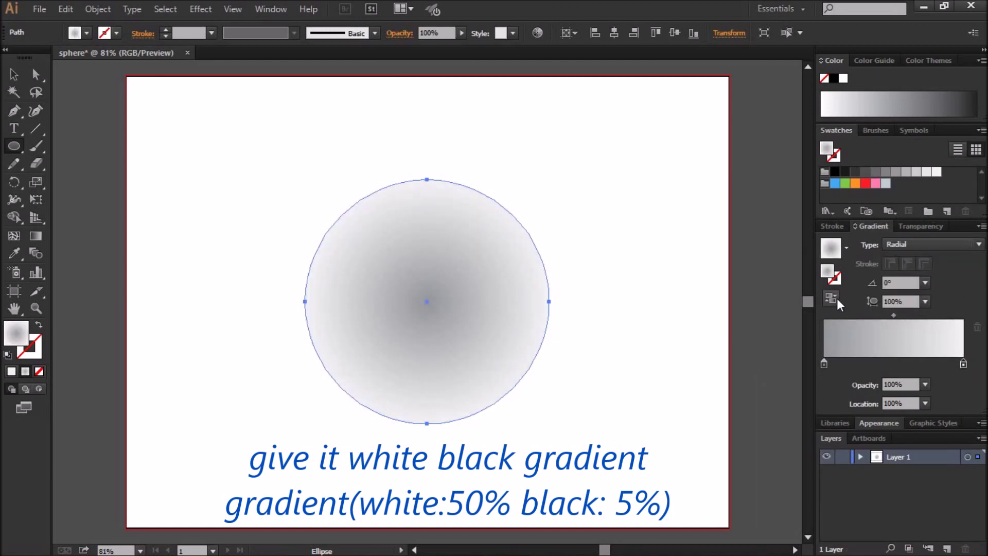
pyautogui.click(831, 298)
pyautogui.click(36, 236)
pyautogui.click(233, 9)
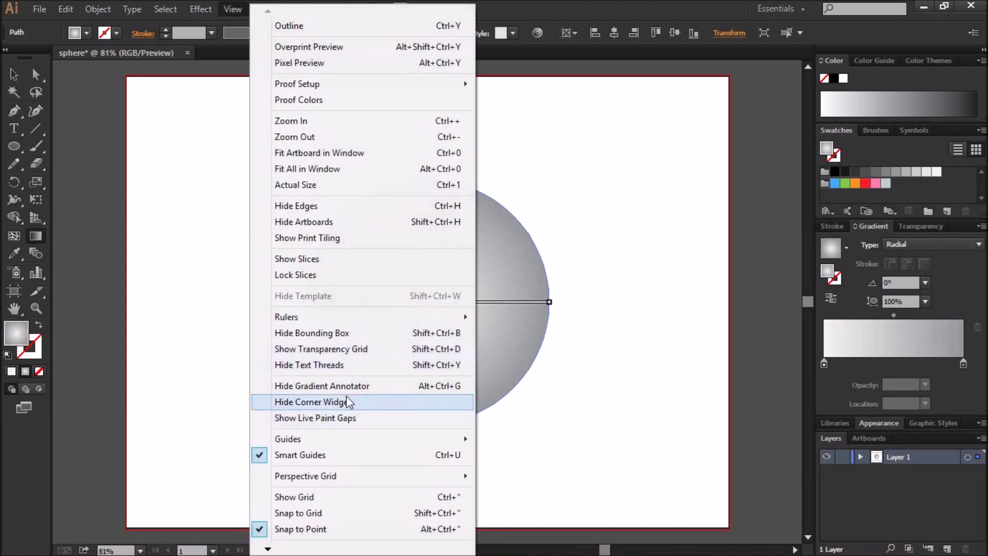
# Show the gradient annotator, drag the highlight up-left, and extend the gradient to the circle's edge
pyautogui.click(322, 386)
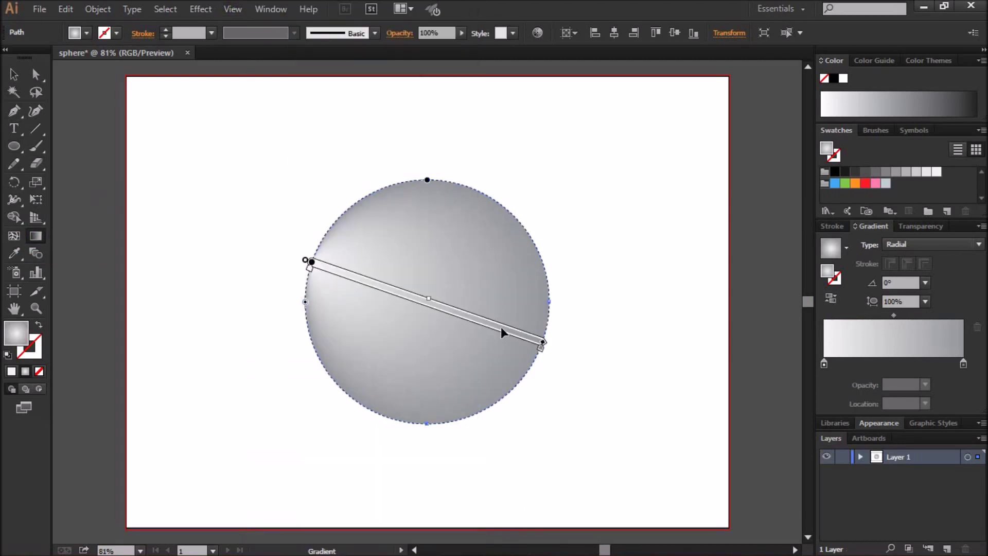
pyautogui.moveTo(437, 301); pyautogui.dragTo(409, 272)
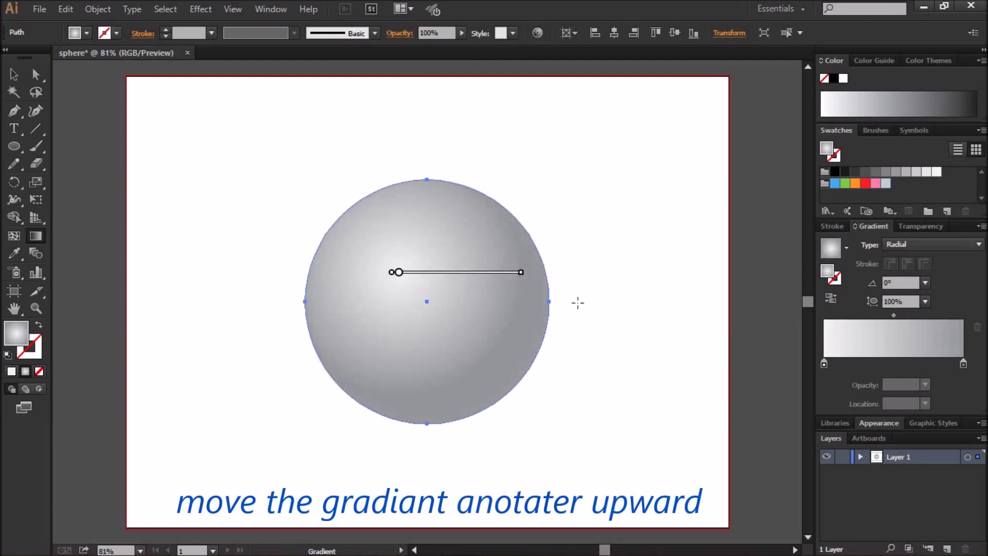
pyautogui.moveTo(522, 272); pyautogui.dragTo(549, 273)
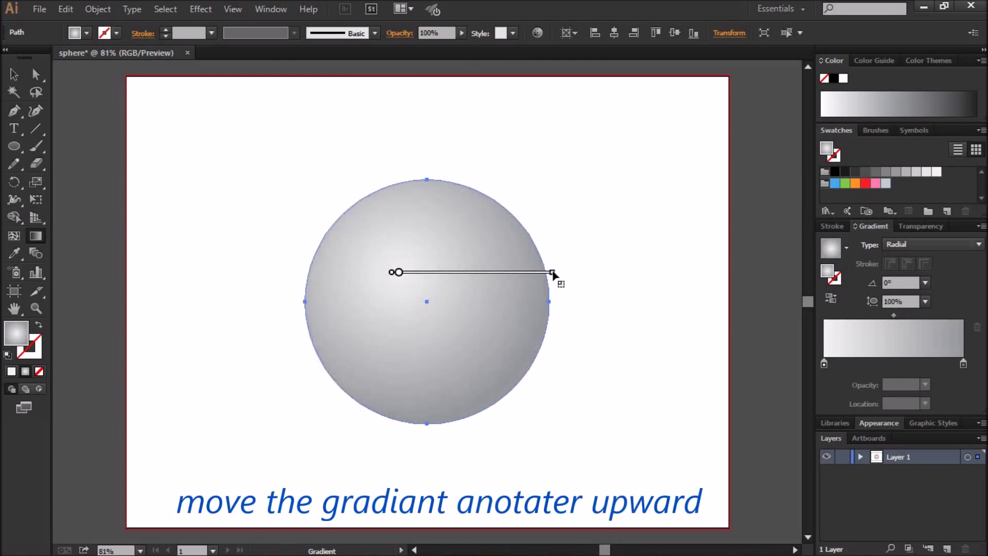
pyautogui.press('v')
pyautogui.click(149, 126)
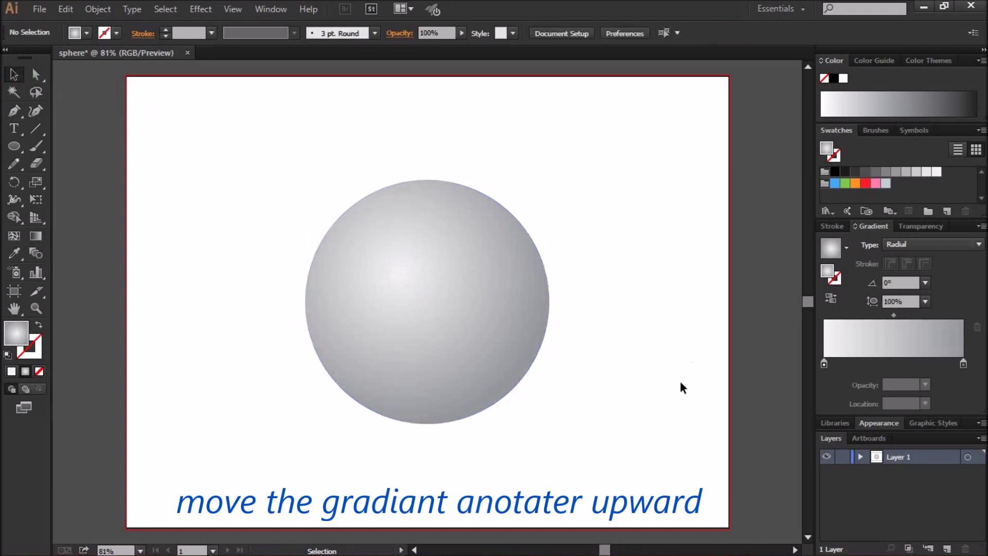
pyautogui.click(498, 341)
# Alt-drag a copy of the circle to the left and set its left gradient stop to white (K 0)
pyautogui.moveTo(500, 341); pyautogui.dragTo(257, 355)
pyautogui.click(342, 422)
pyautogui.click(251, 351)
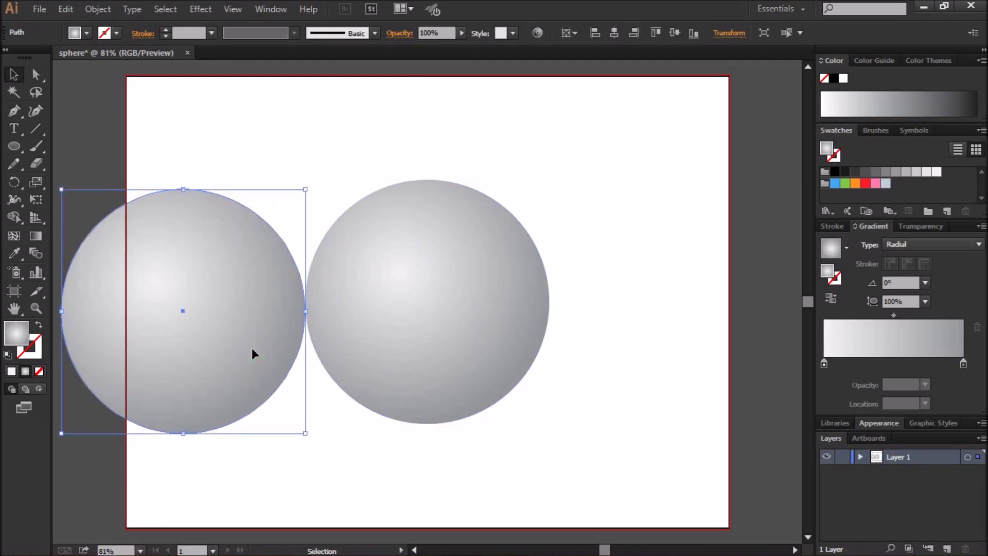
pyautogui.doubleClick(823, 363)
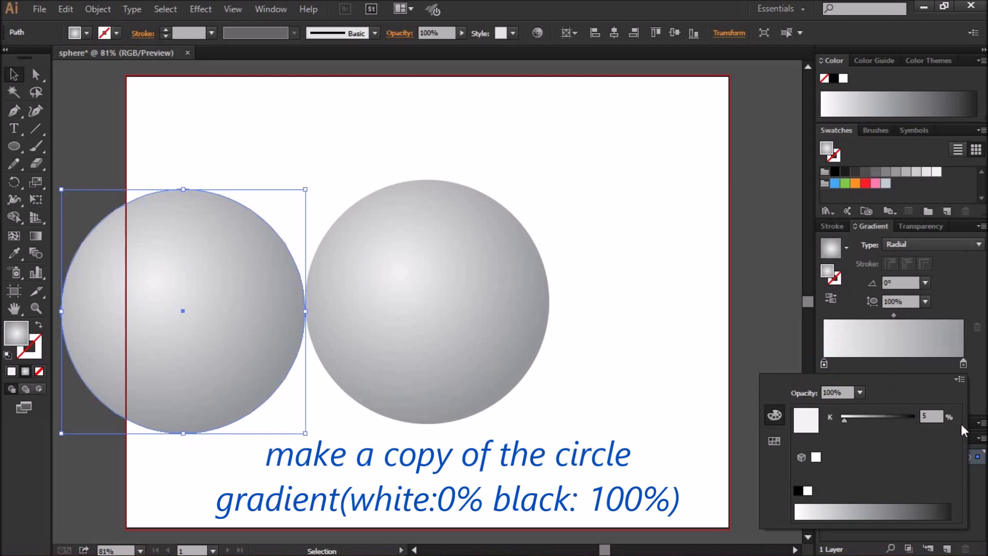
pyautogui.write('0')
pyautogui.press('Return')
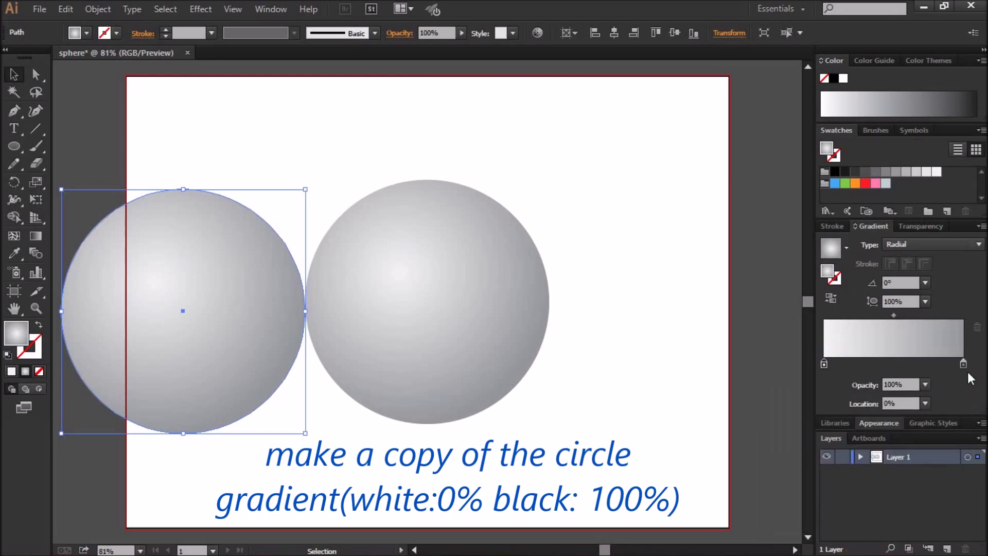
pyautogui.click(824, 364)
pyautogui.doubleClick(826, 365)
pyautogui.write('0')
pyautogui.press('Return')
# Make the right stop black (K 100) and centre the copy over the original sphere
pyautogui.doubleClick(963, 365)
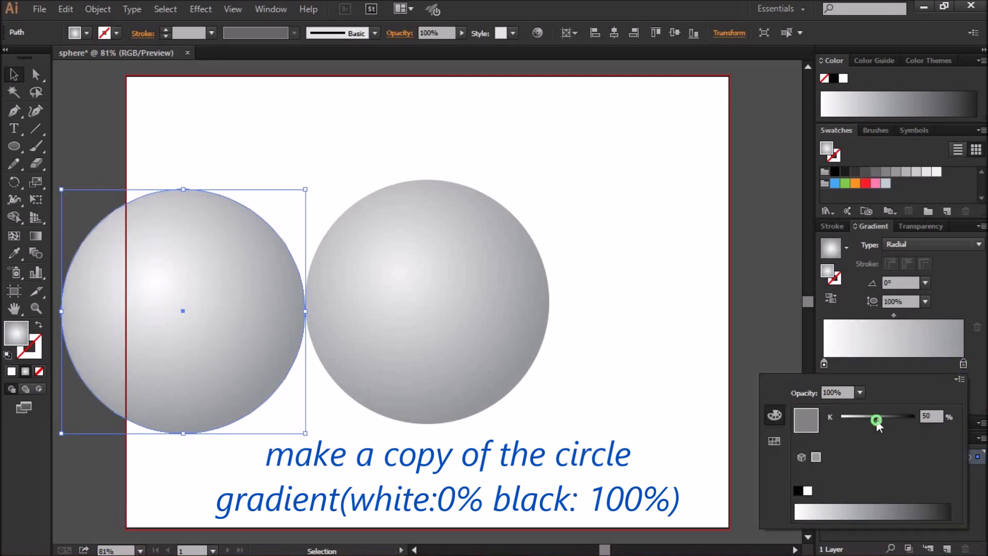
pyautogui.moveTo(876, 419); pyautogui.dragTo(914, 416)
pyautogui.press('Return')
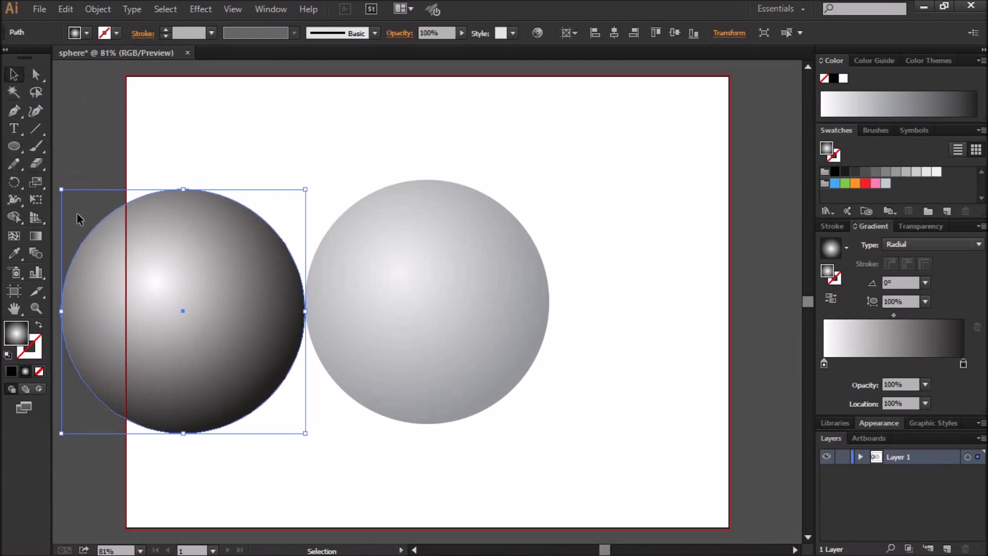
pyautogui.click(614, 32)
pyautogui.click(675, 33)
pyautogui.click(741, 316)
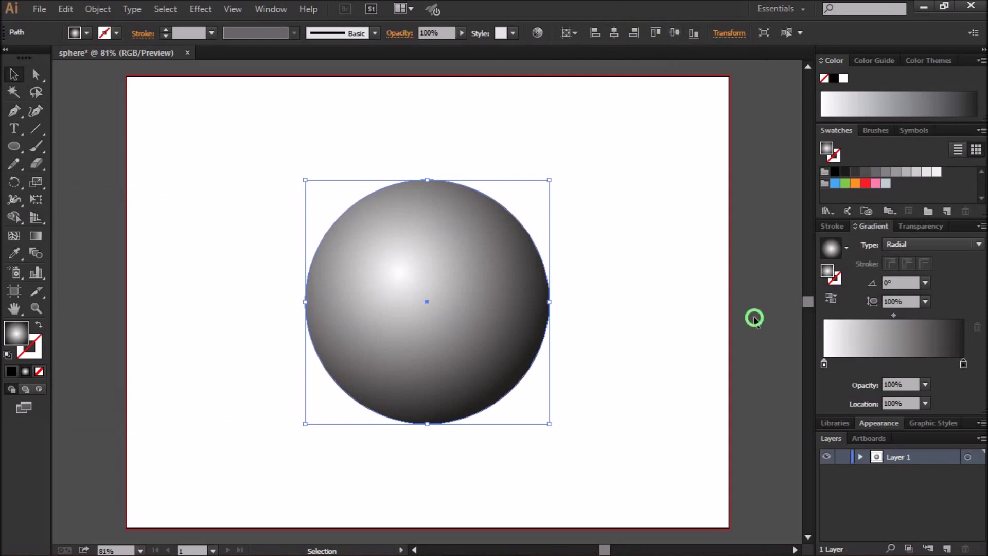
# Lower the shaded sphere's opacity to about 50% from the control bar
pyautogui.scroll(-1, 490, 278)
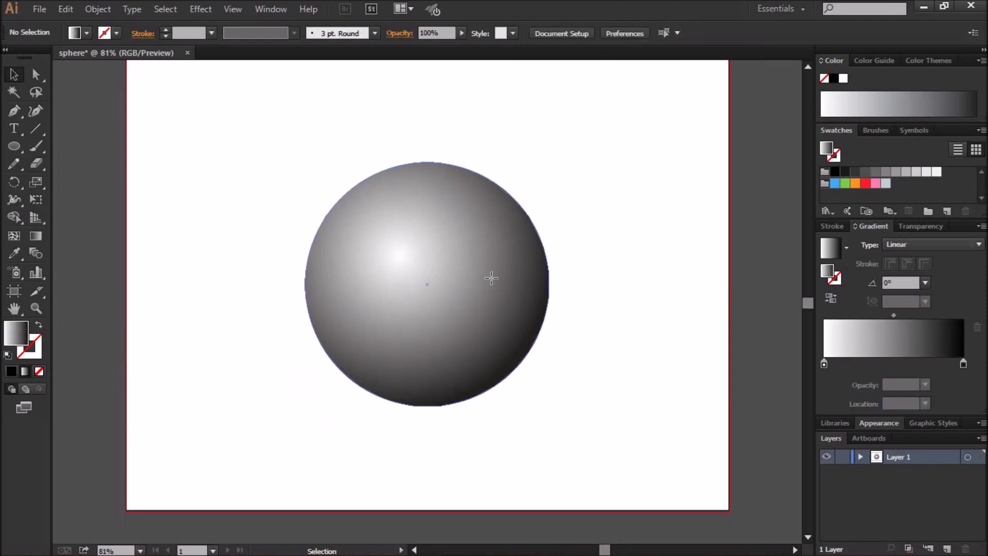
pyautogui.click(490, 282)
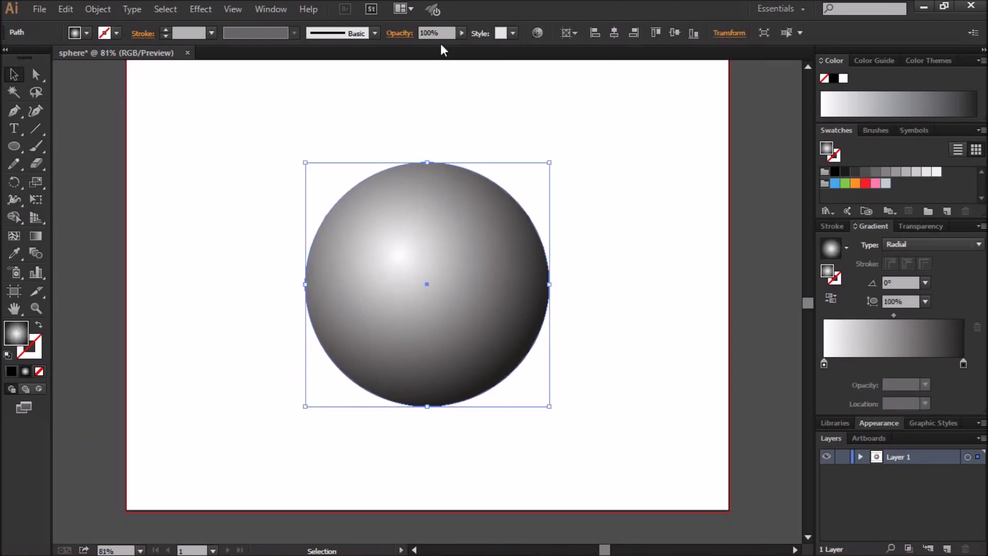
pyautogui.click(460, 33)
pyautogui.moveTo(463, 45); pyautogui.dragTo(426, 48)
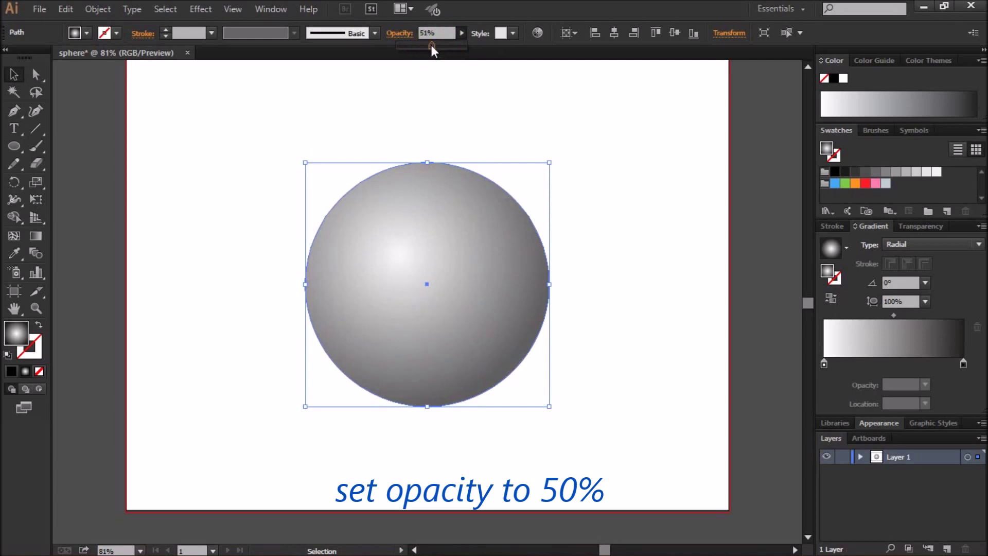
pyautogui.click(498, 24)
pyautogui.click(542, 176)
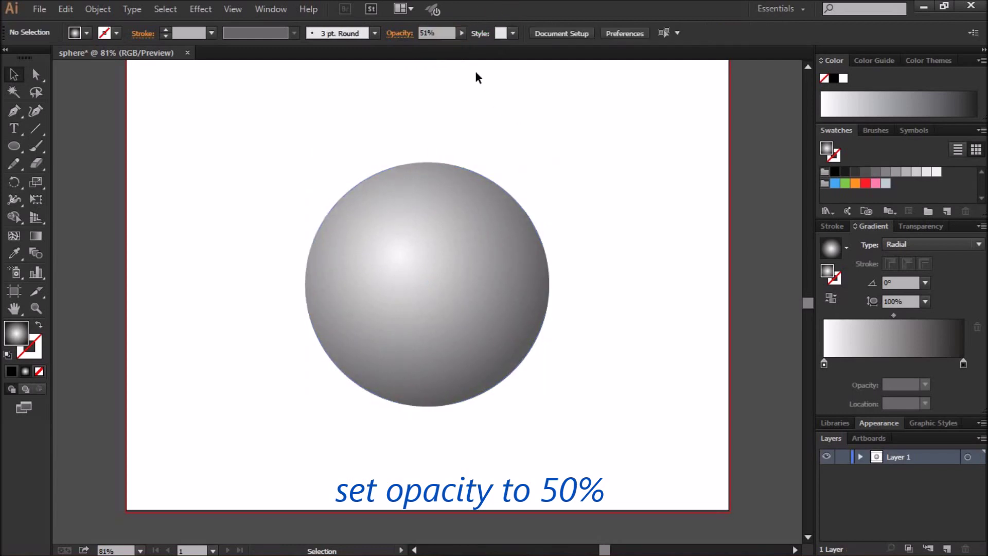
pyautogui.click(678, 311)
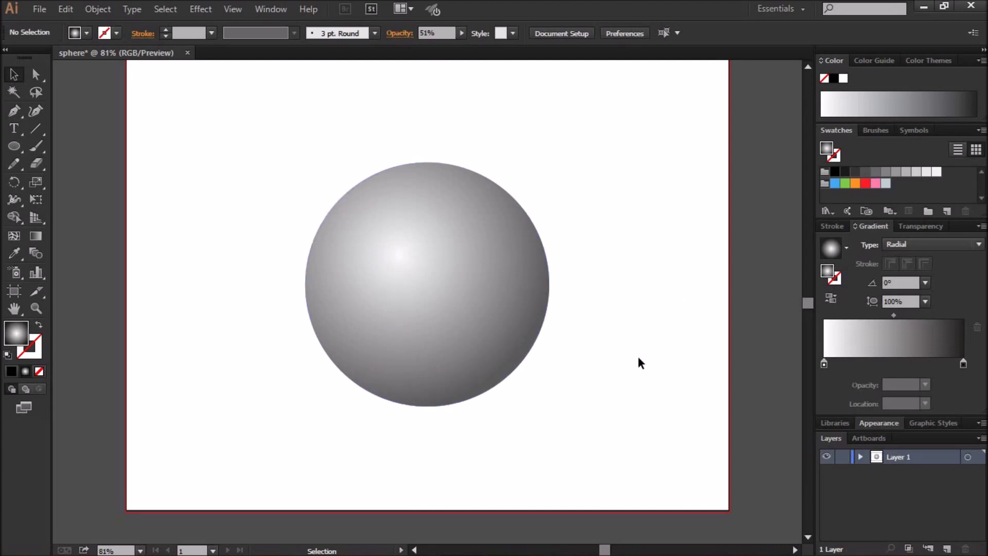
pyautogui.scroll(1, 457, 363)
# Draw a circle at the lower left, apply the White, Black gradient, and make the left stop black
pyautogui.press('l')
pyautogui.moveTo(135, 286); pyautogui.dragTo(359, 462)
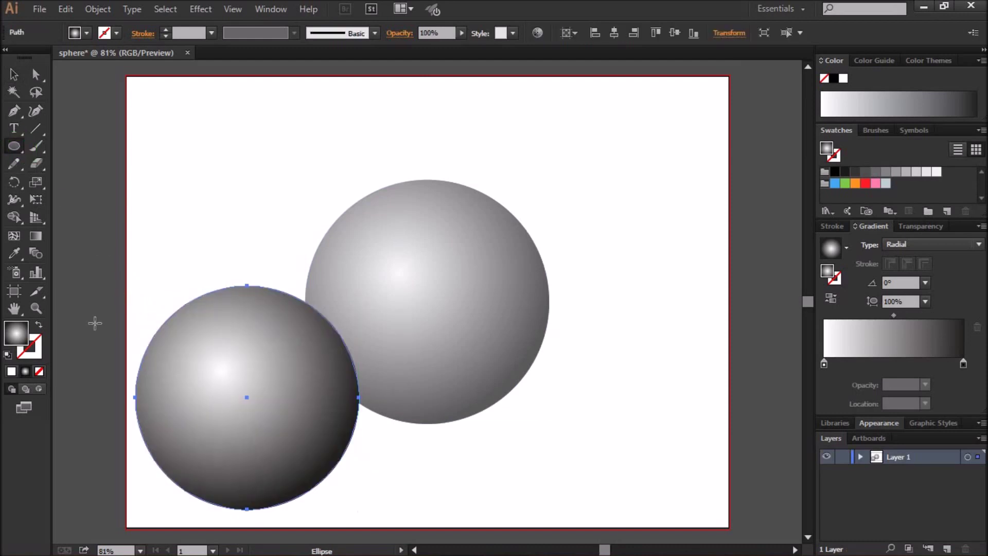
pyautogui.click(846, 247)
pyautogui.moveTo(845, 308); pyautogui.dragTo(844, 296)
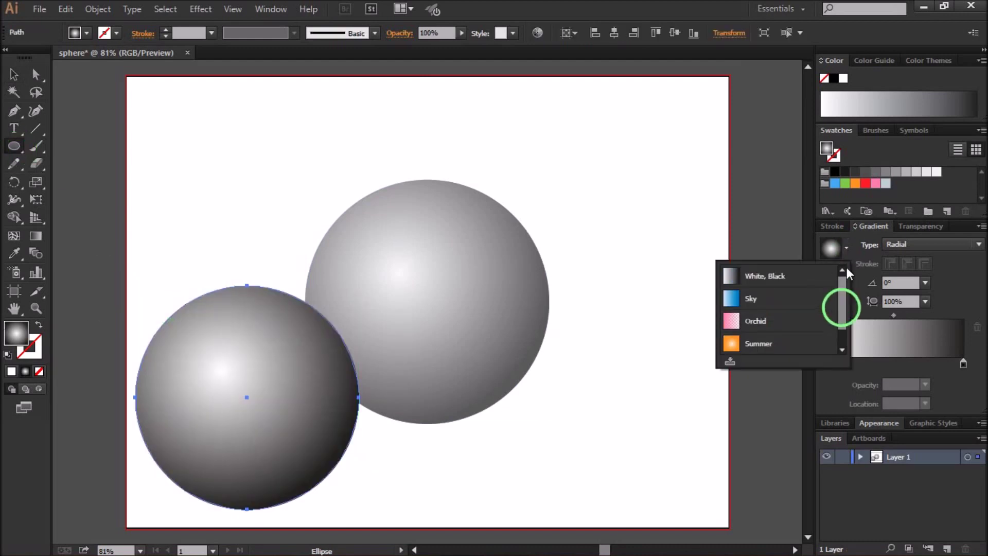
pyautogui.click(801, 282)
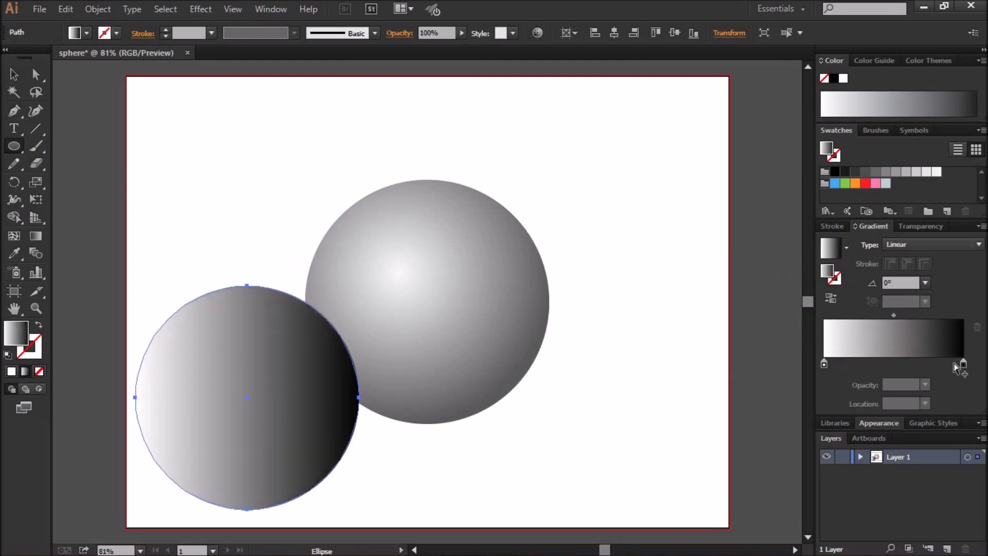
pyautogui.doubleClick(824, 365)
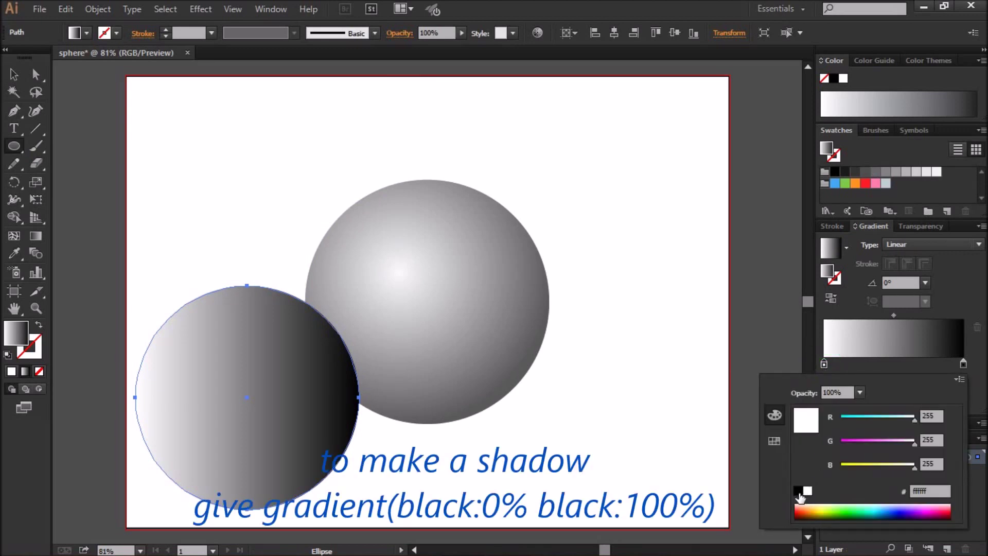
pyautogui.click(799, 491)
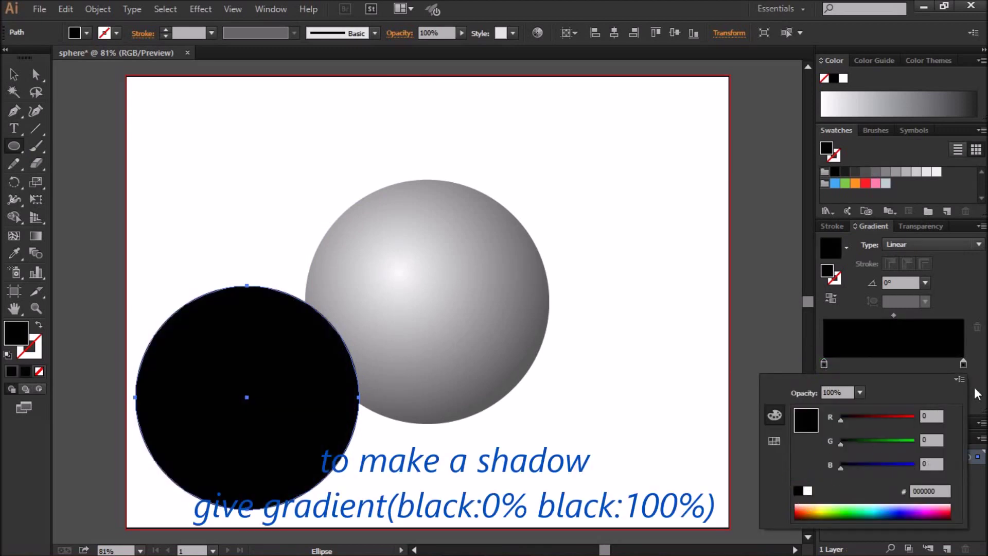
pyautogui.press('Escape')
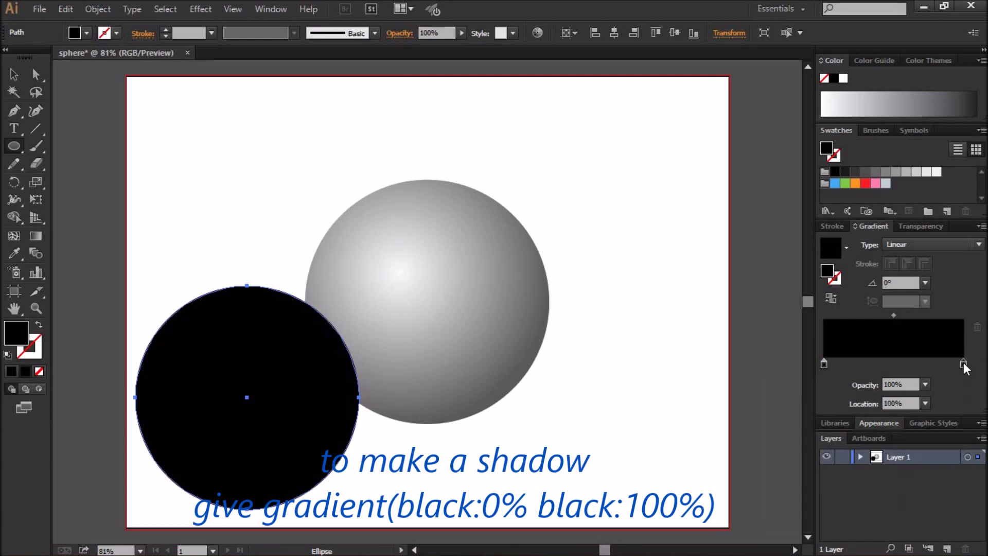
# Set the right stop to 0% opacity, make the gradient radial, and begin squashing the circle flat
pyautogui.doubleClick(963, 364)
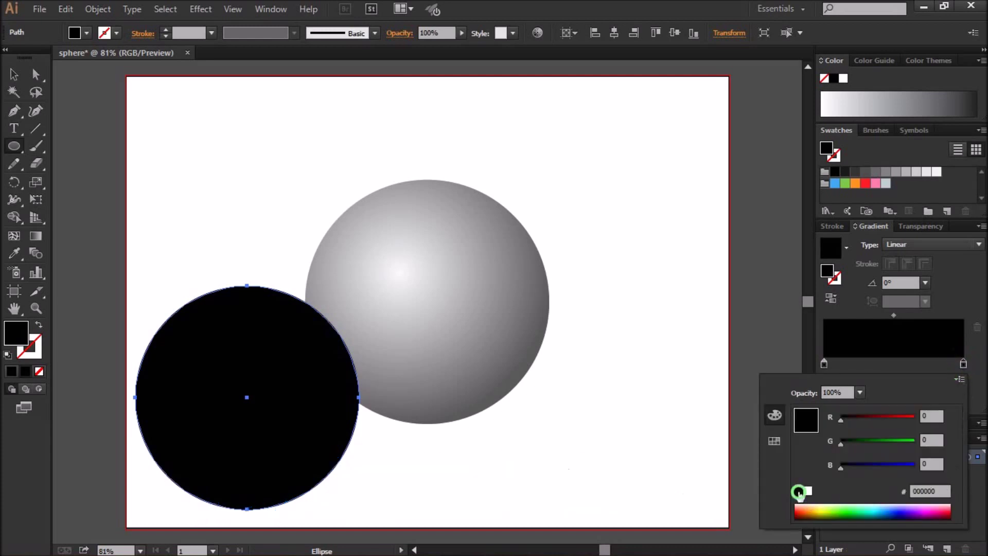
pyautogui.click(860, 392)
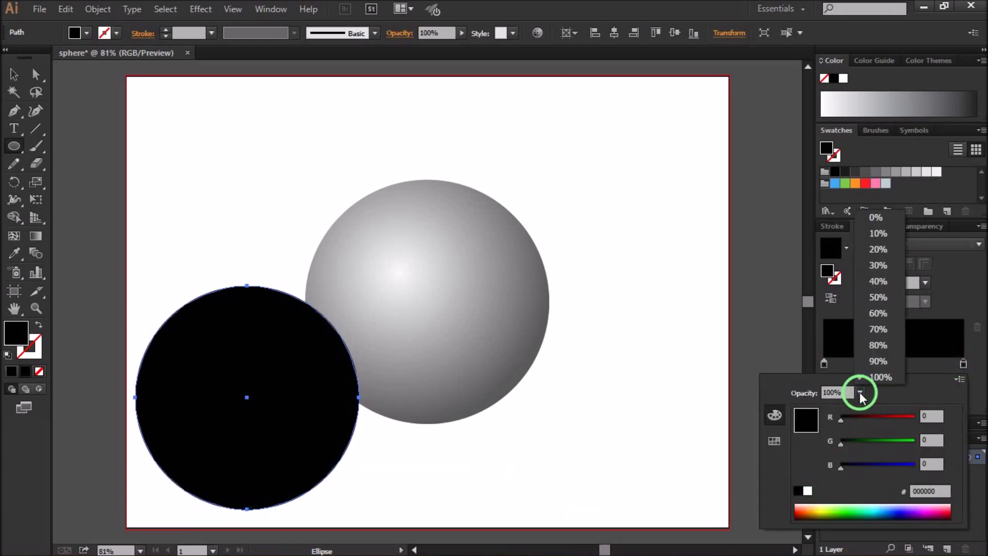
pyautogui.click(878, 217)
pyautogui.click(976, 404)
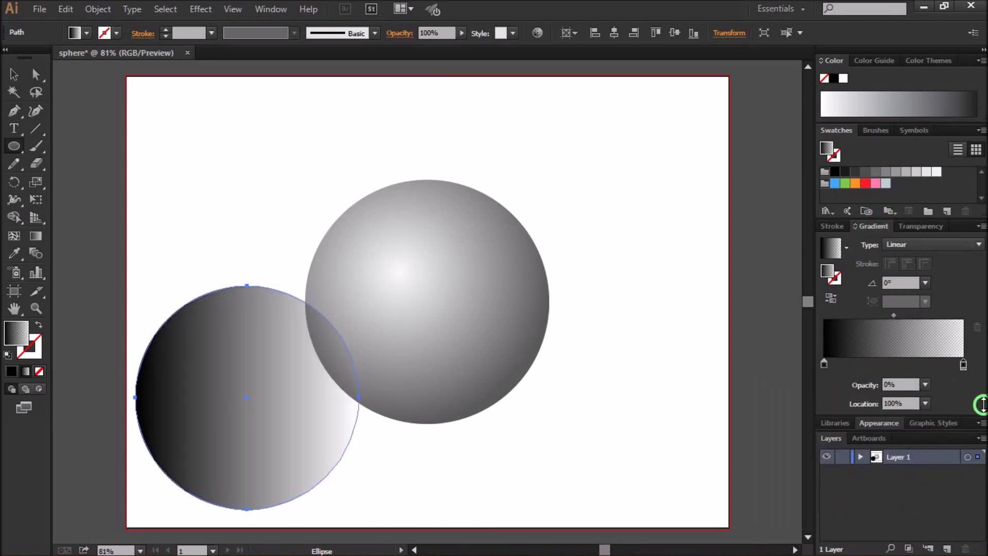
pyautogui.click(929, 246)
pyautogui.click(929, 279)
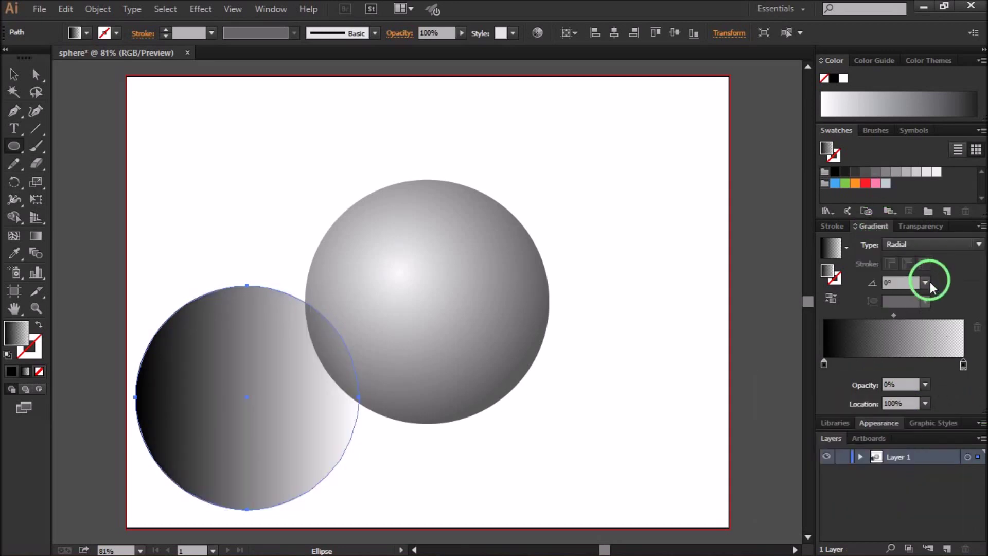
pyautogui.click(961, 402)
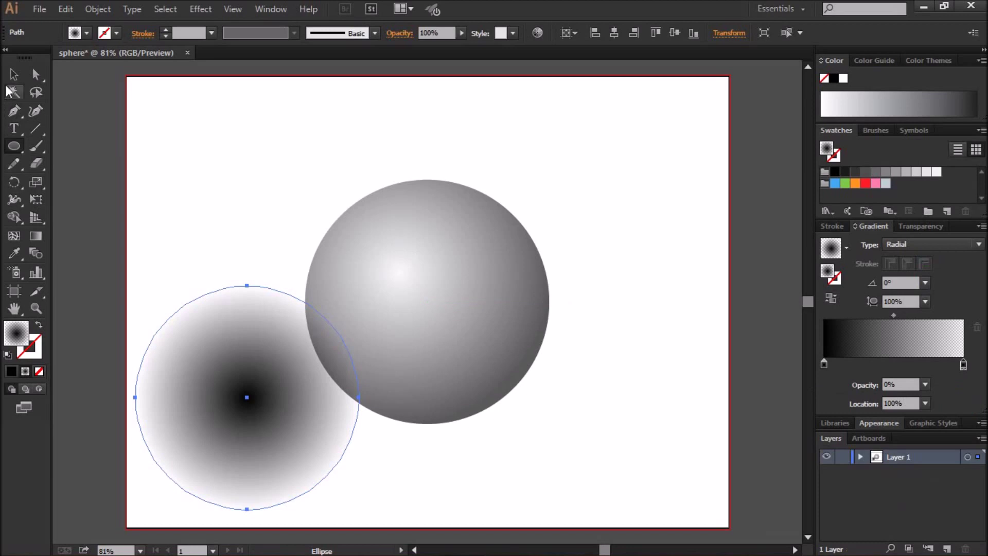
pyautogui.click(12, 76)
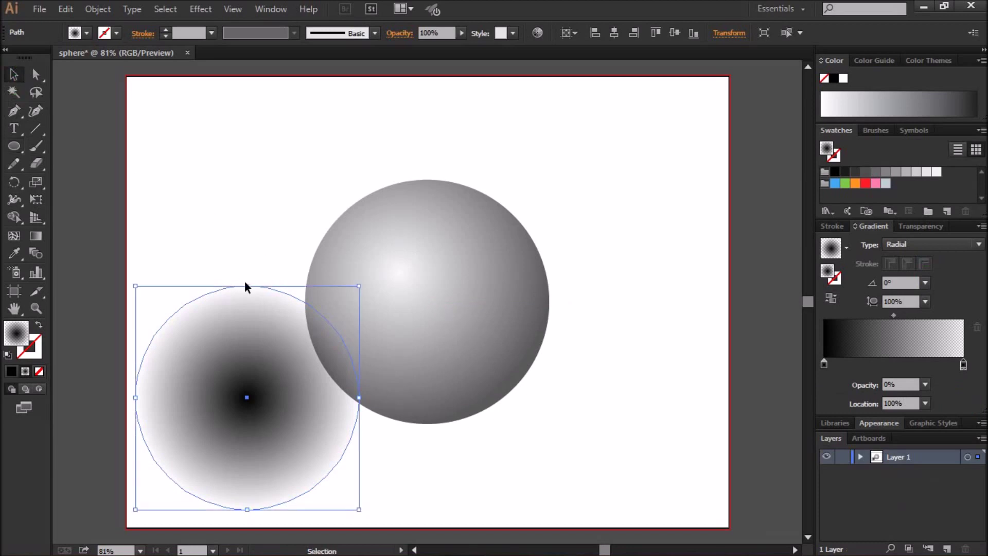
pyautogui.moveTo(247, 286); pyautogui.dragTo(231, 423)
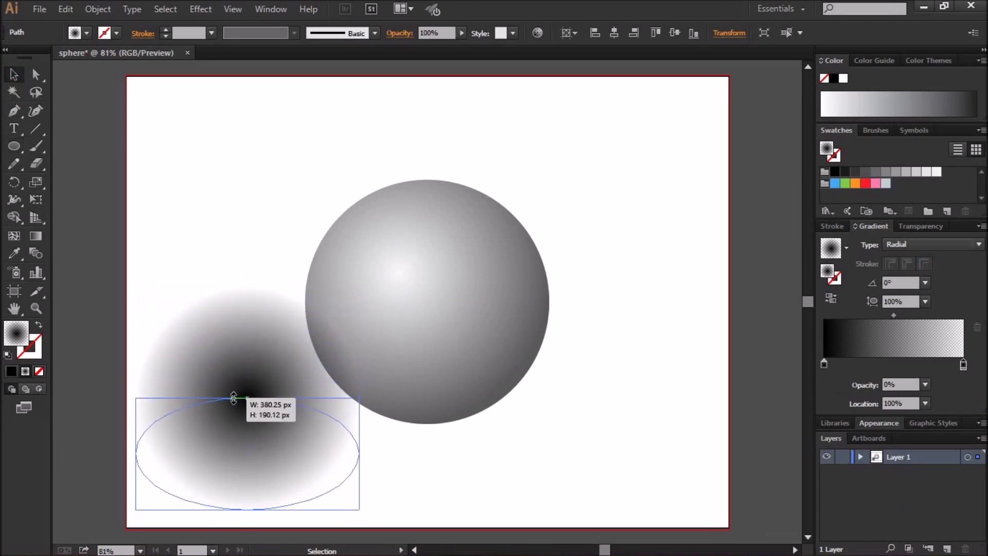
# Move the flattened shadow under the sphere's base and set its left stop opacity to 90%
pyautogui.click(370, 435)
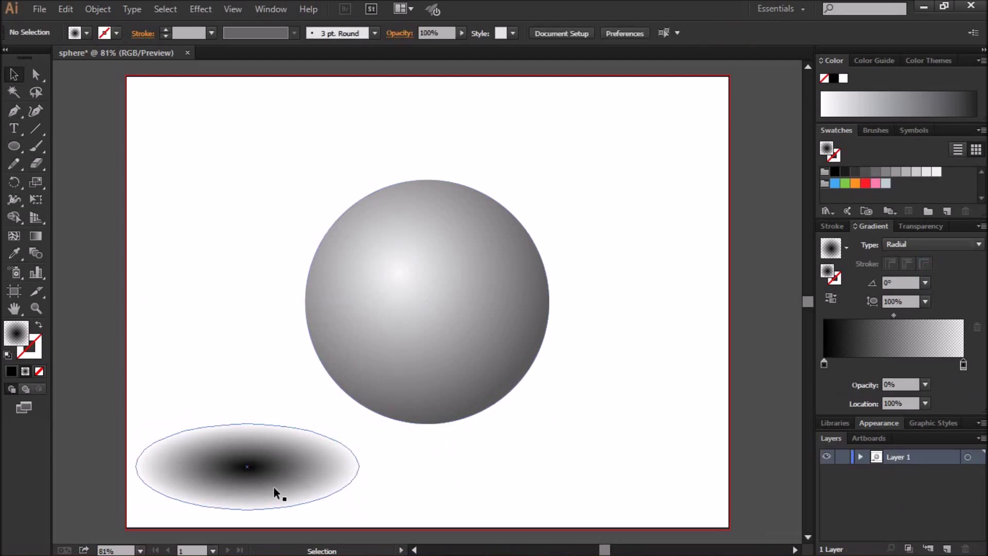
pyautogui.moveTo(274, 487)
pyautogui.mouseDown()
pyautogui.moveTo(455, 449)
pyautogui.moveTo(455, 440)
pyautogui.mouseUp()
pyautogui.click(616, 428)
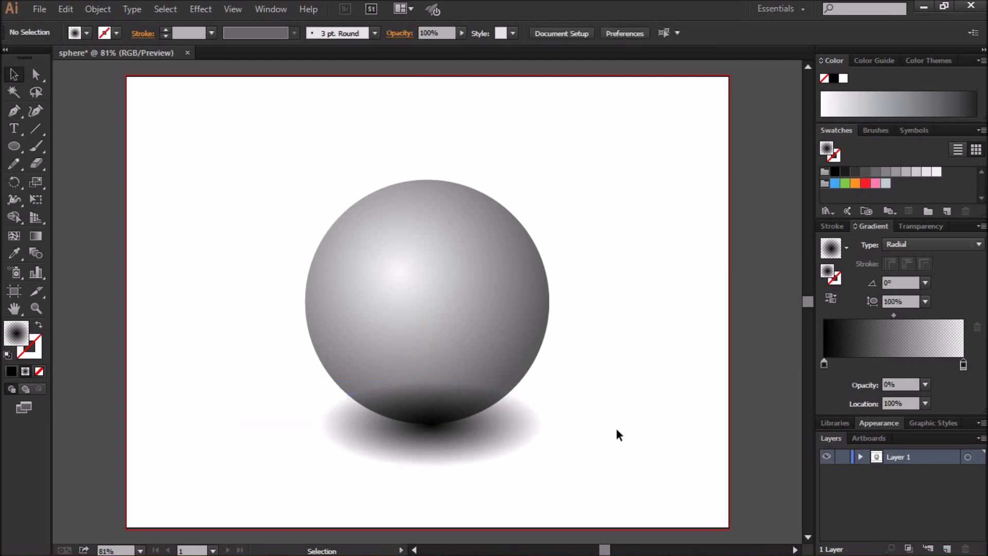
pyautogui.doubleClick(824, 364)
pyautogui.click(859, 392)
pyautogui.click(875, 360)
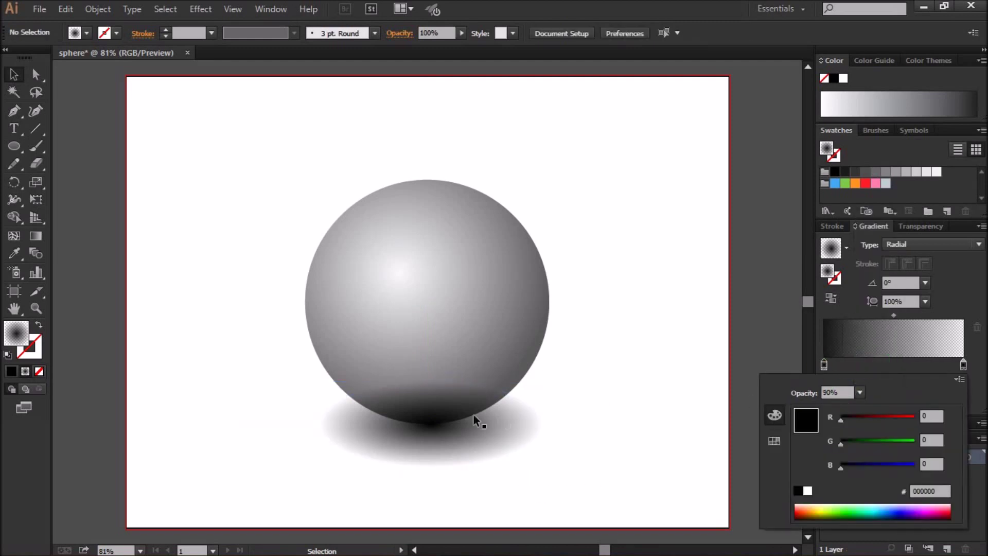
# Reduce the shadow's black stop opacity further to 80%
pyautogui.click(501, 421)
pyautogui.doubleClick(824, 365)
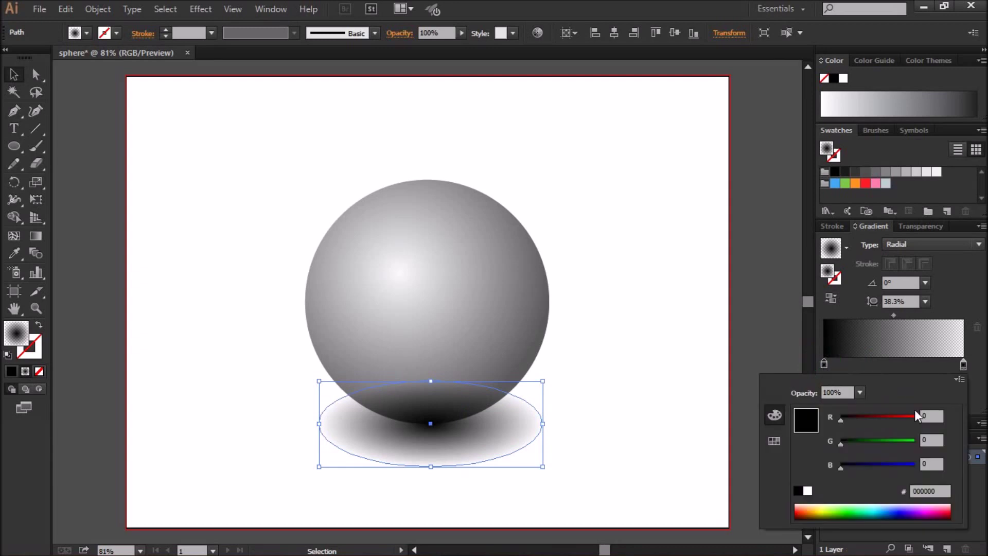
pyautogui.click(860, 394)
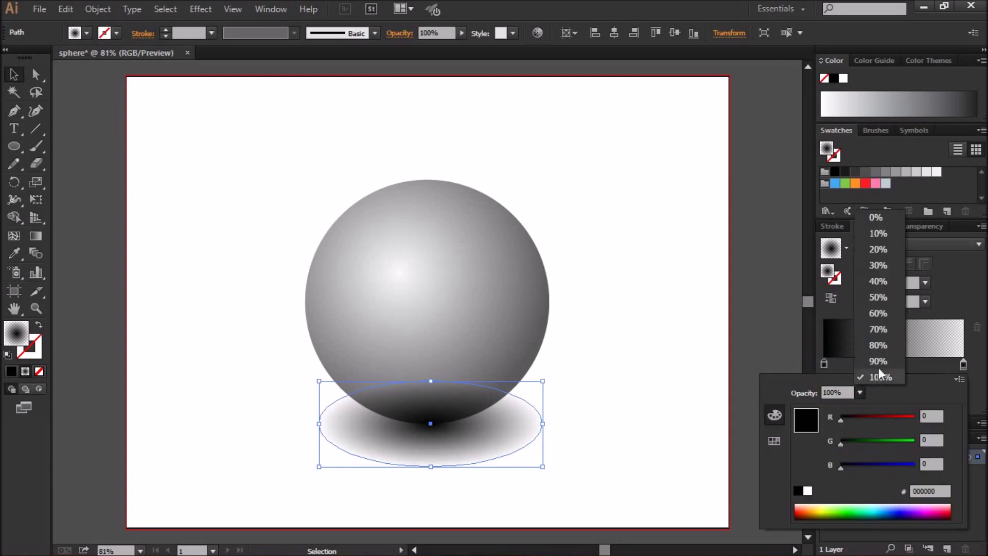
pyautogui.click(879, 342)
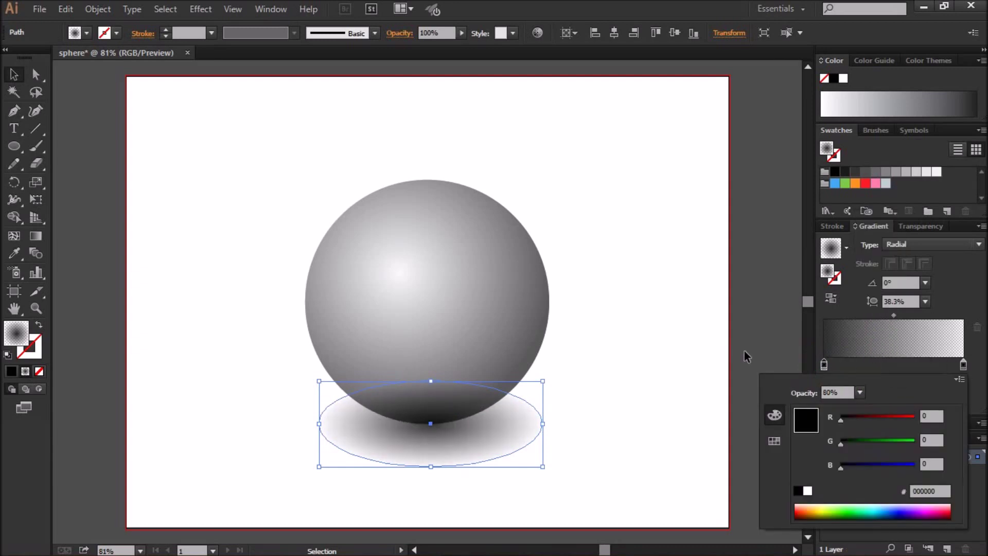
pyautogui.click(644, 427)
pyautogui.click(495, 431)
pyautogui.rightClick(495, 435)
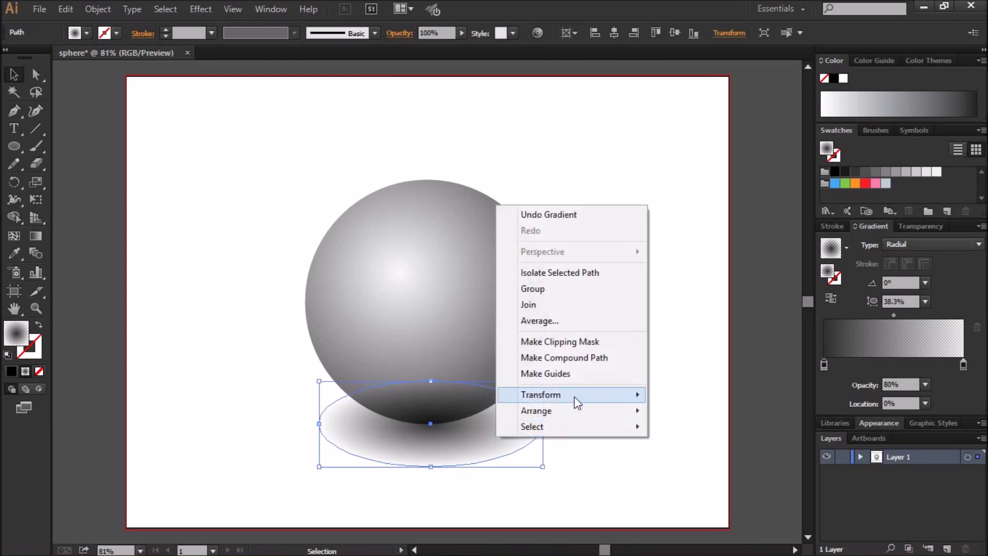
# Send the shadow ellipse backward behind the sphere and rotate it toward the lower right
pyautogui.click(675, 442)
pyautogui.rightClick(470, 446)
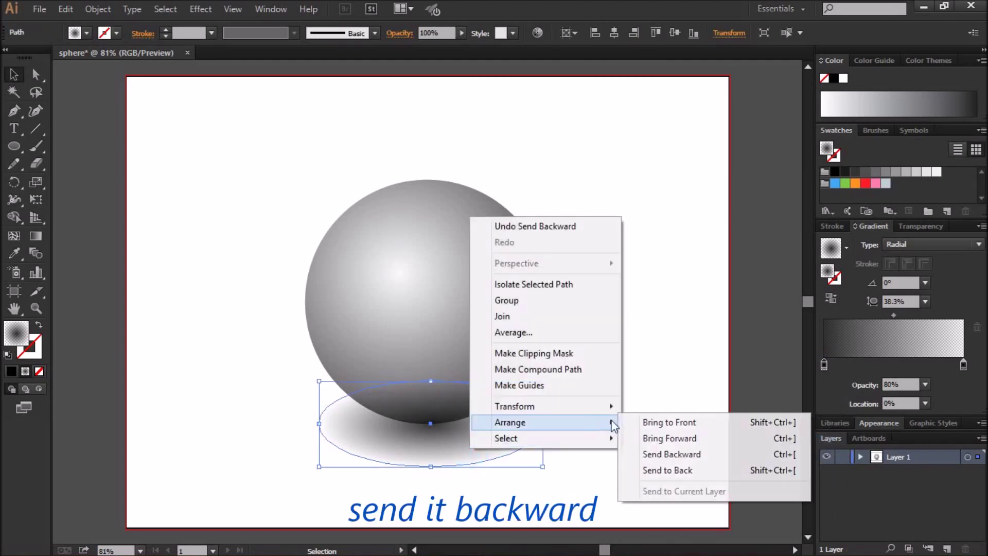
pyautogui.click(681, 455)
pyautogui.click(622, 441)
pyautogui.moveTo(467, 442); pyautogui.dragTo(643, 416)
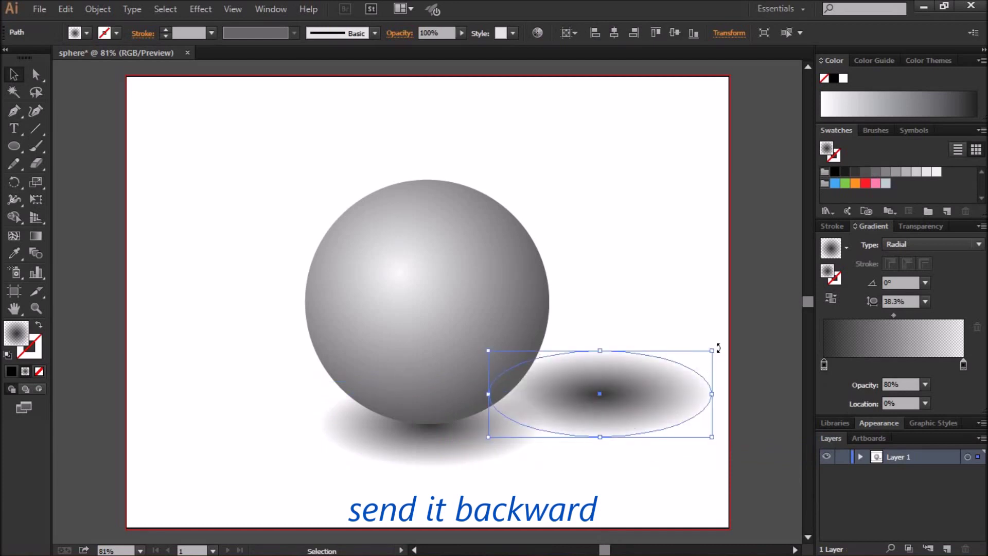
pyautogui.moveTo(715, 352); pyautogui.dragTo(689, 282)
pyautogui.moveTo(579, 418); pyautogui.dragTo(515, 423)
pyautogui.click(570, 448)
pyautogui.click(573, 388)
pyautogui.moveTo(624, 390); pyautogui.dragTo(625, 423)
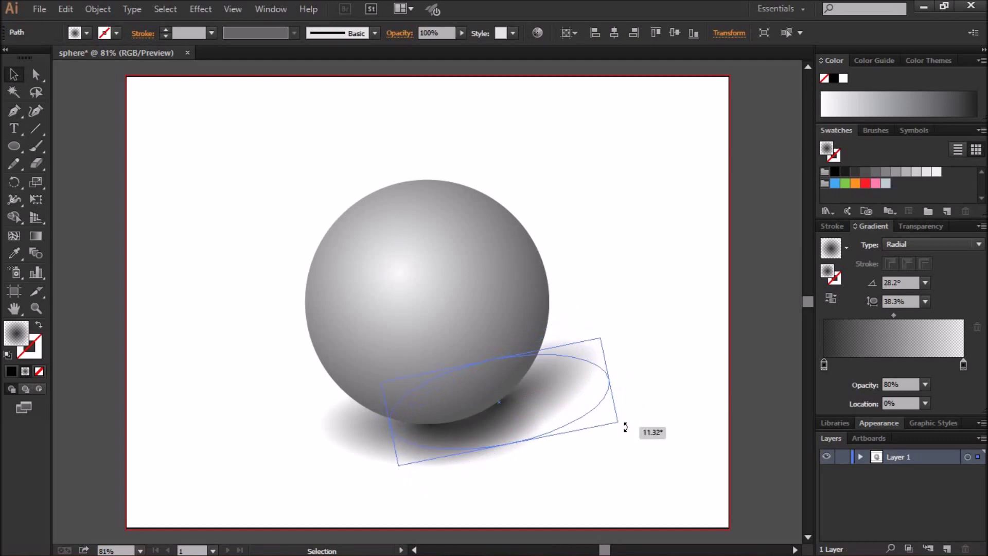
# Reposition and reshape the tilted shadow so it stretches out from the sphere's base
pyautogui.click(659, 456)
pyautogui.click(507, 445)
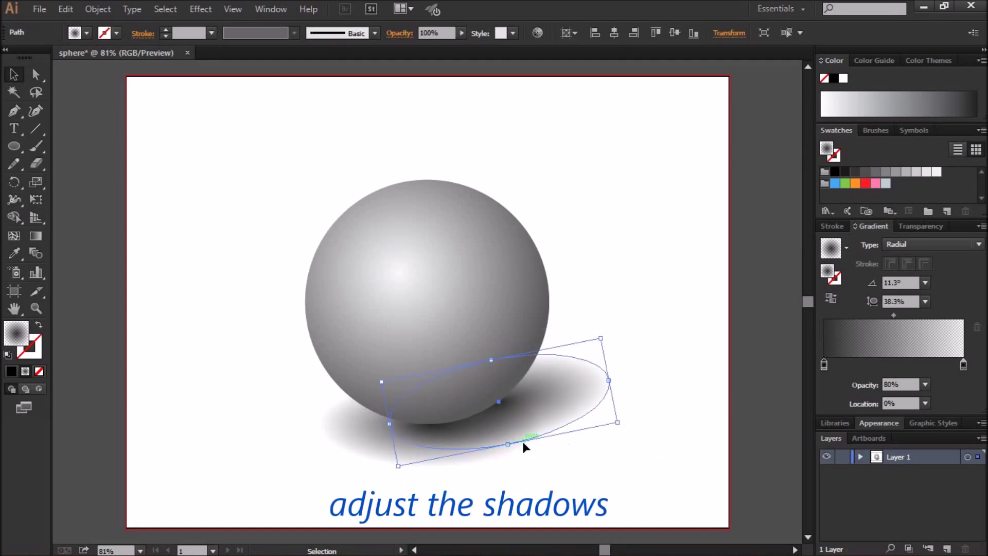
pyautogui.moveTo(514, 415)
pyautogui.mouseDown()
pyautogui.moveTo(494, 415)
pyautogui.moveTo(567, 403)
pyautogui.mouseUp()
pyautogui.click(621, 469)
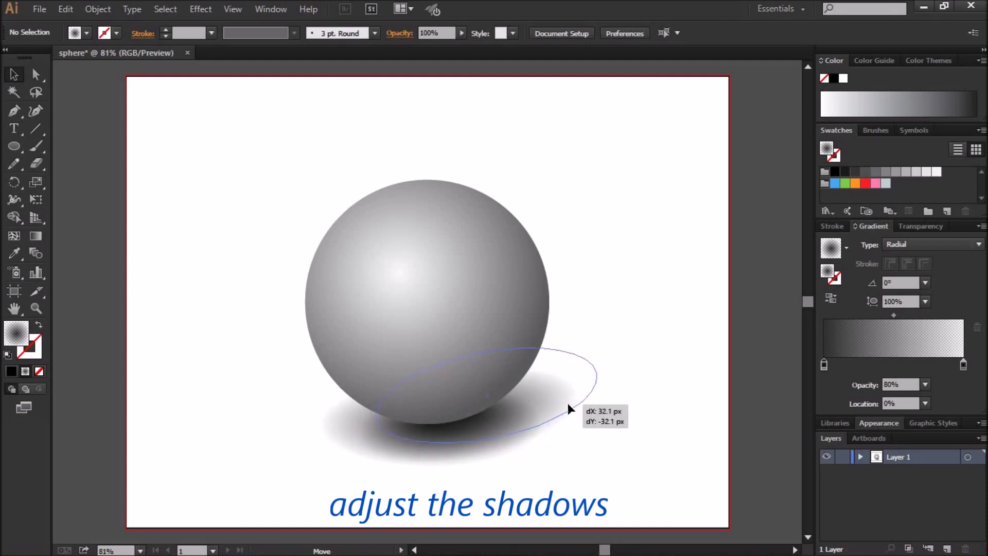
pyautogui.click(581, 483)
pyautogui.click(551, 405)
pyautogui.moveTo(498, 440); pyautogui.dragTo(568, 472)
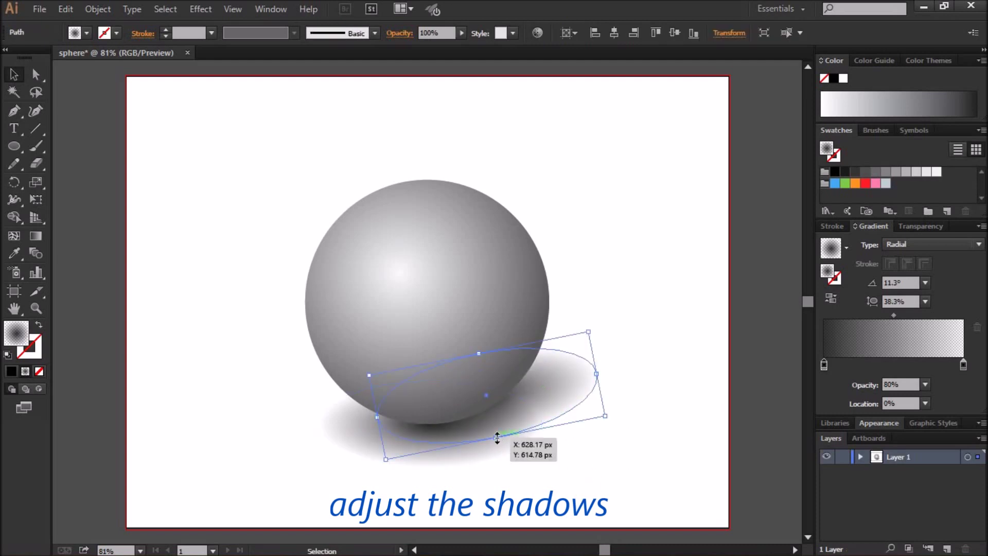
pyautogui.click(567, 471)
pyautogui.moveTo(579, 410); pyautogui.dragTo(584, 417)
pyautogui.click(613, 458)
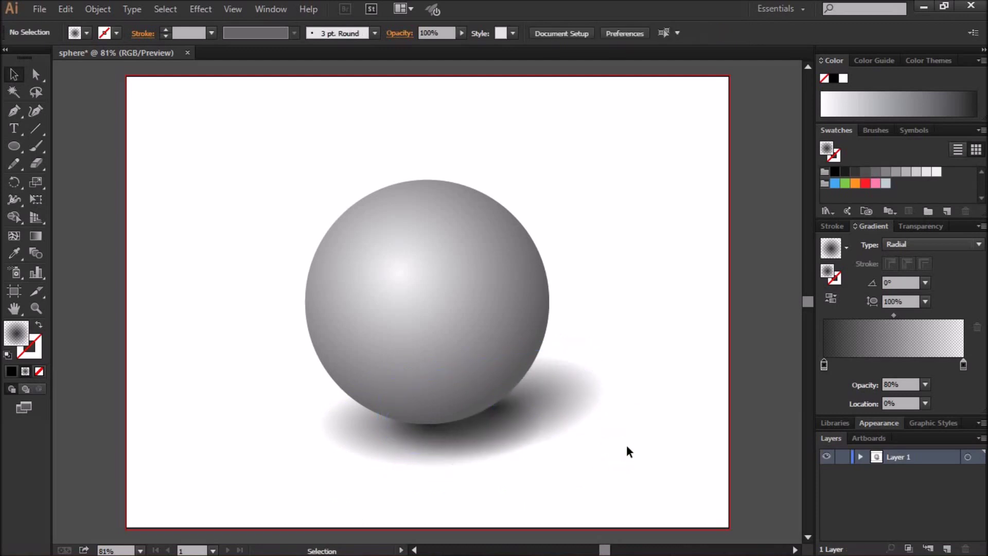
# Fine-tune the shadow's position, nudging it slightly to the left
pyautogui.moveTo(443, 446)
pyautogui.mouseDown()
pyautogui.moveTo(344, 441)
pyautogui.moveTo(395, 449)
pyautogui.mouseUp()
pyautogui.click(516, 506)
pyautogui.click(548, 484)
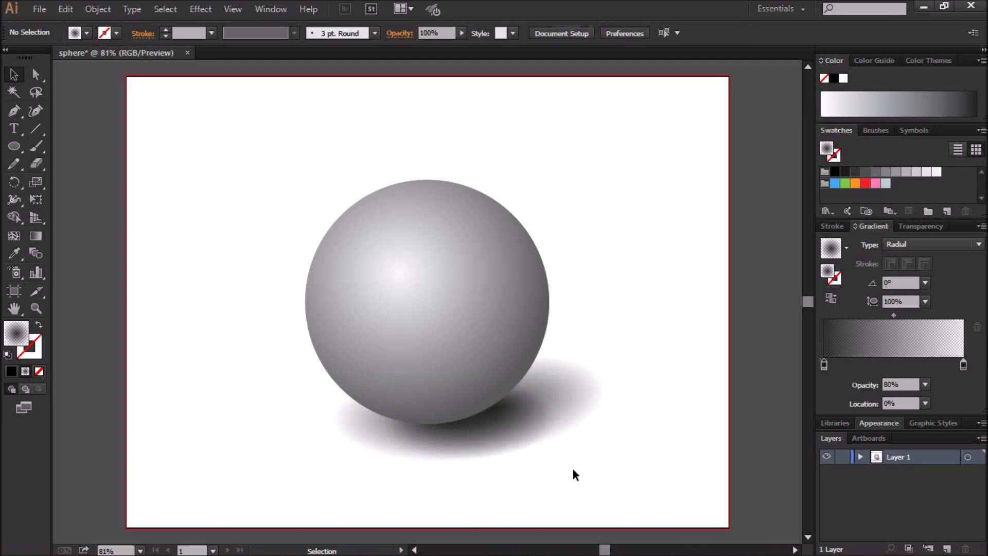
pyautogui.click(569, 417)
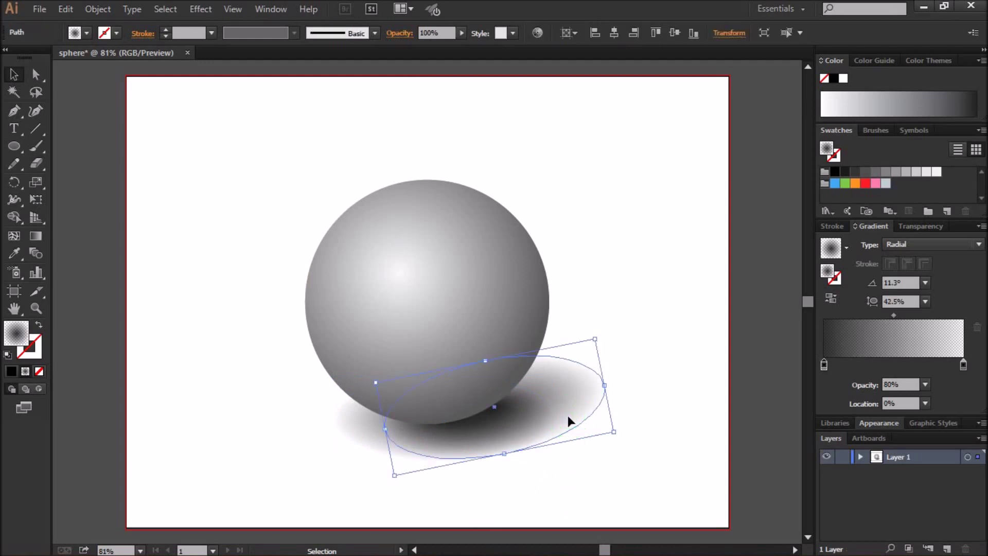
pyautogui.press('Left')
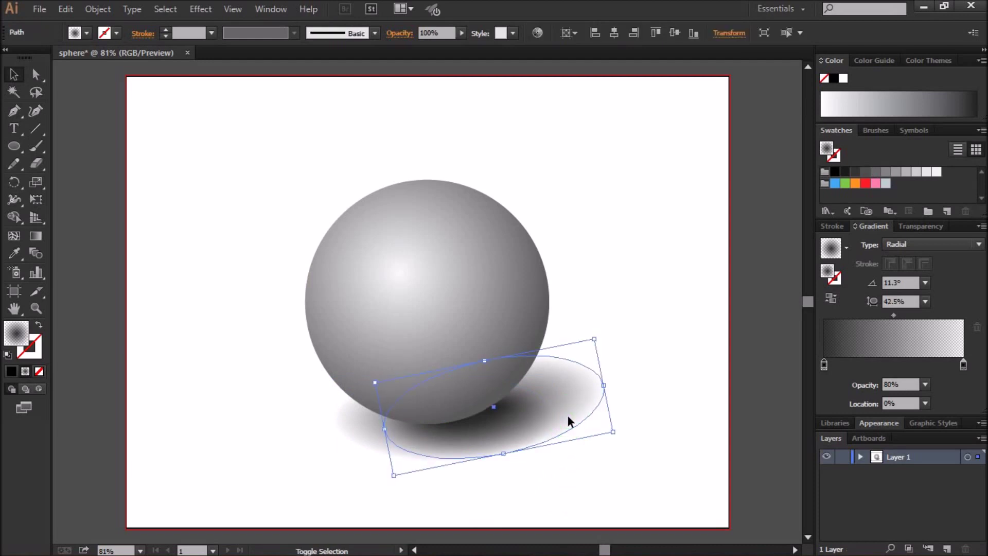
pyautogui.click(653, 437)
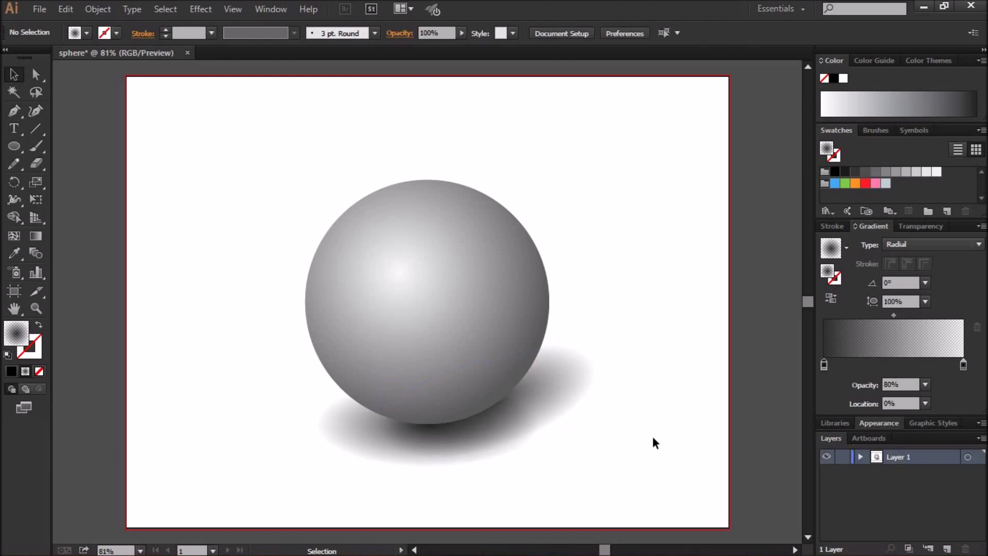
# Unlock the background rectangle and fill it with a silver radial gradient from the Metals library
pyautogui.click(97, 9)
pyautogui.click(145, 117)
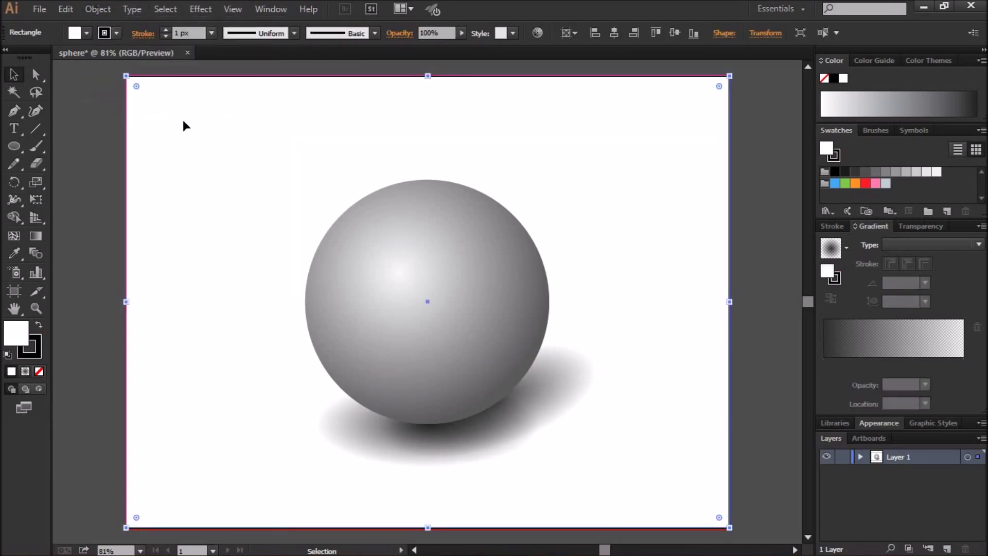
pyautogui.click(87, 33)
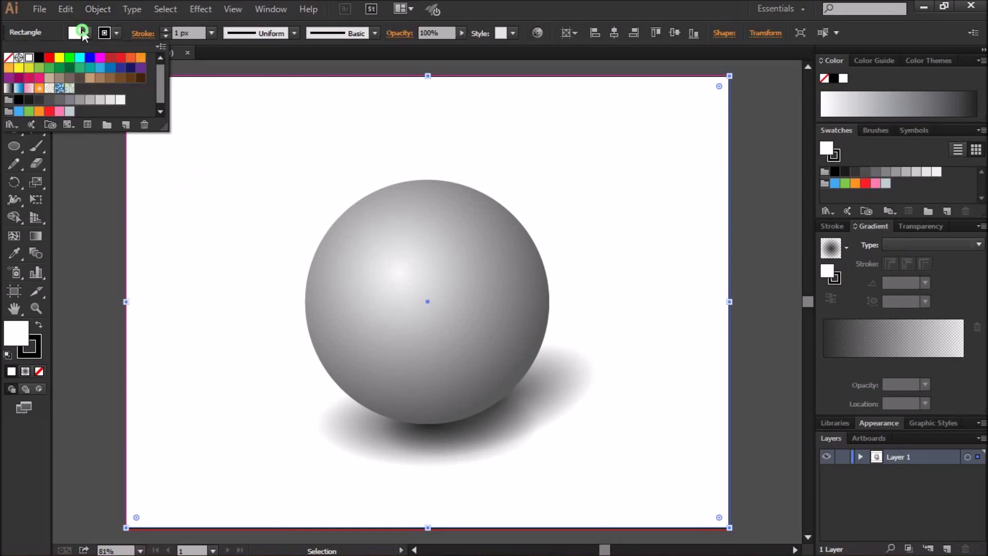
pyautogui.click(11, 124)
pyautogui.moveTo(46, 291)
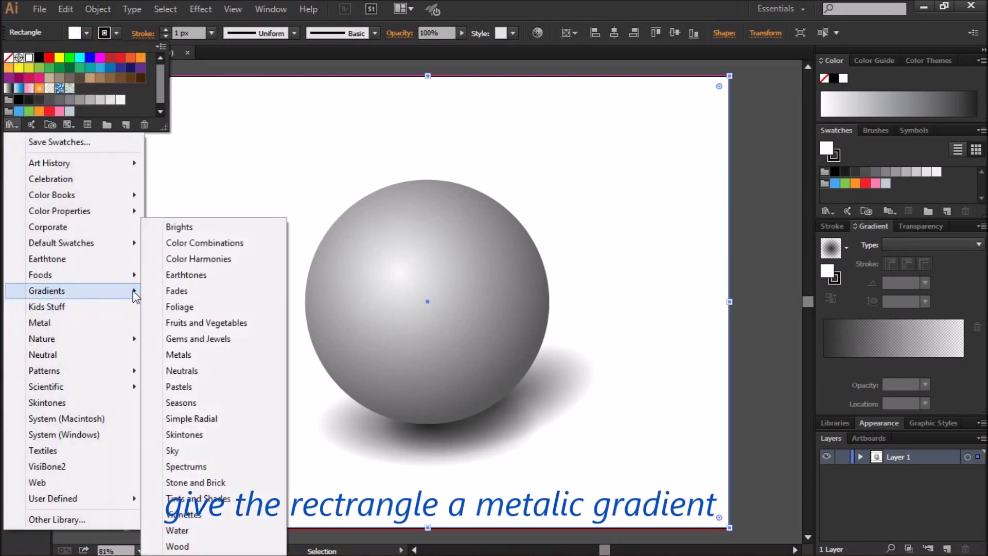
pyautogui.click(178, 355)
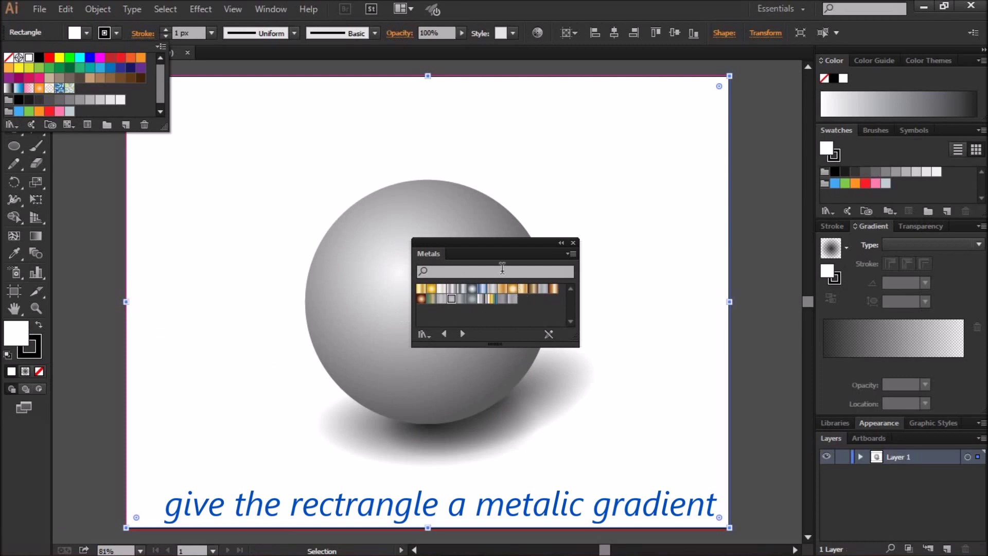
pyautogui.click(451, 300)
pyautogui.click(451, 302)
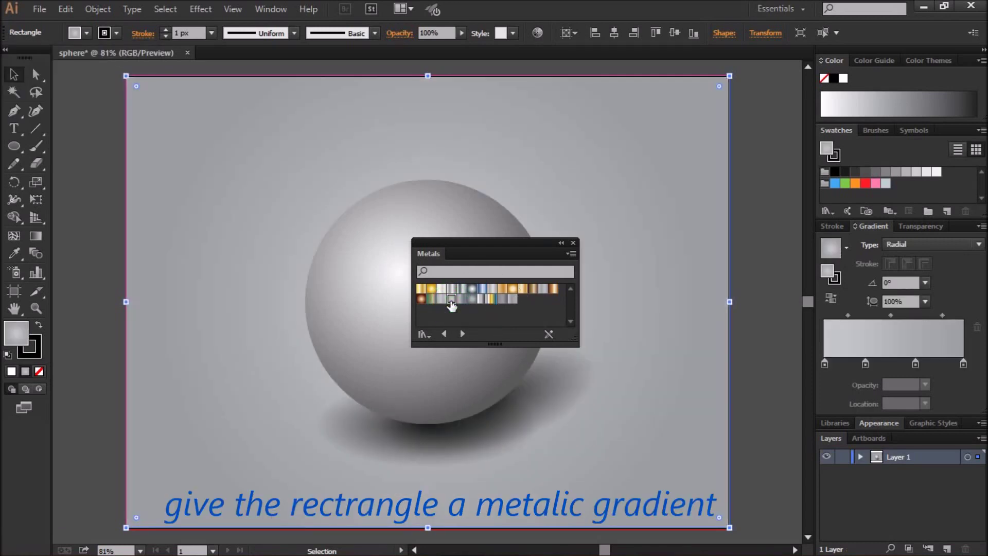
pyautogui.click(780, 330)
pyautogui.click(573, 244)
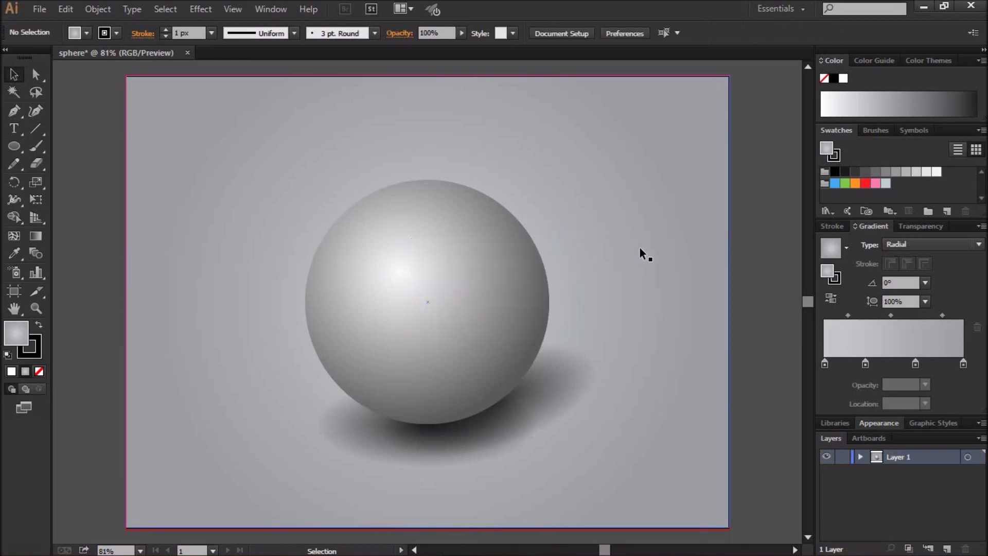
# Set the background rectangle's opacity to 50%
pyautogui.click(641, 253)
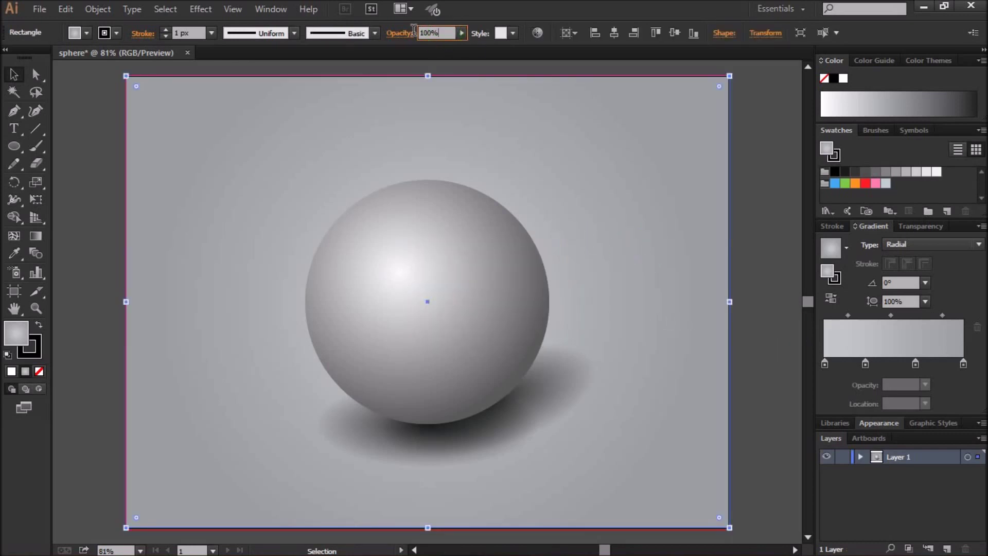
pyautogui.press('Return')
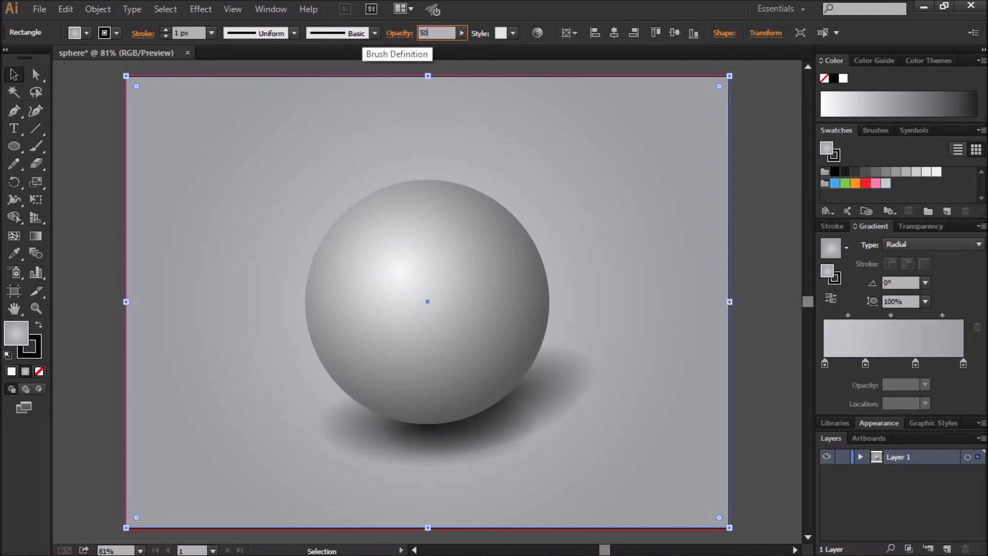
pyautogui.click(777, 198)
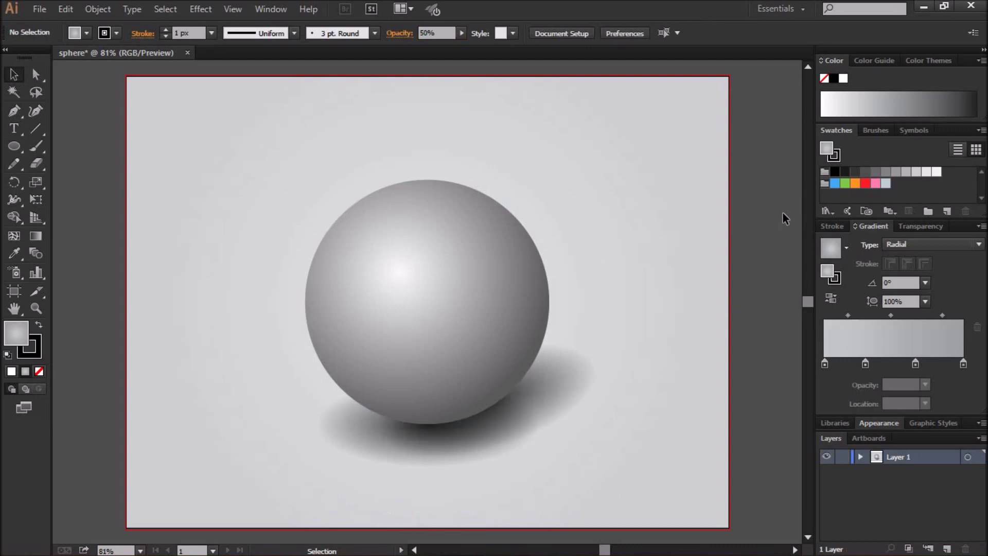
pyautogui.scroll(-2, 783, 217)
pyautogui.click(472, 400)
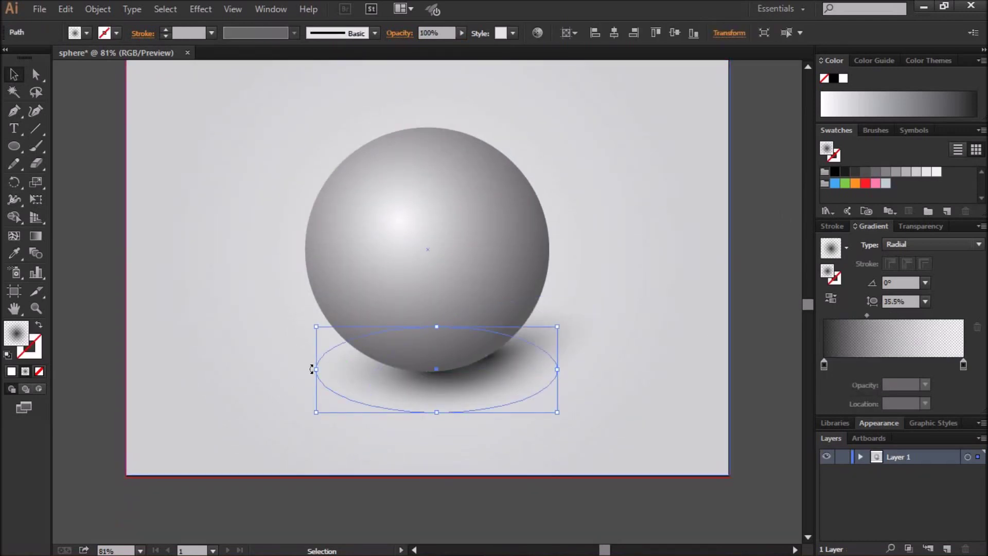
# Deselect the shadow and view the finished sphere full-screen, fitted to the artboard
pyautogui.click(501, 497)
pyautogui.scroll(1, 760, 380)
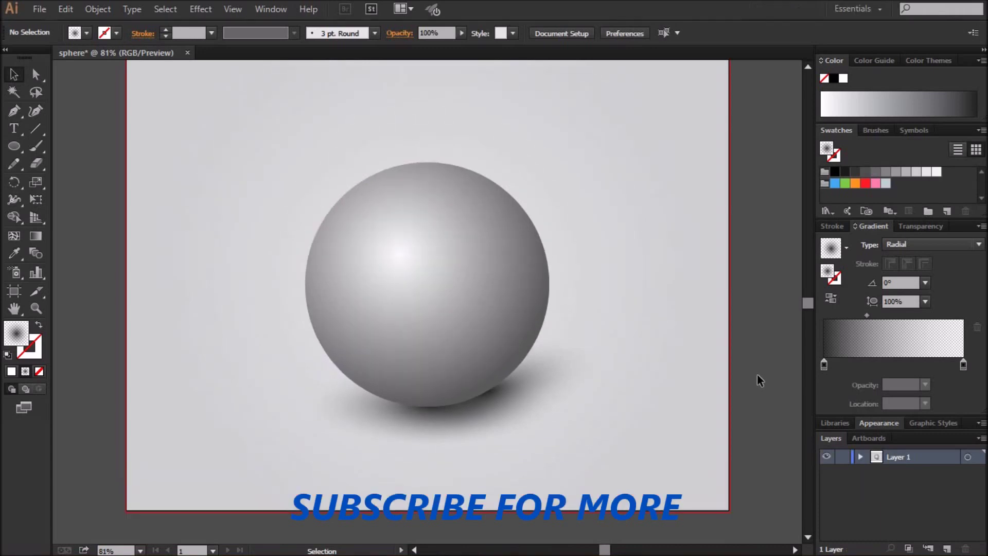
pyautogui.press('f')
pyautogui.press('f')
pyautogui.hotkey('ctrl', '0')
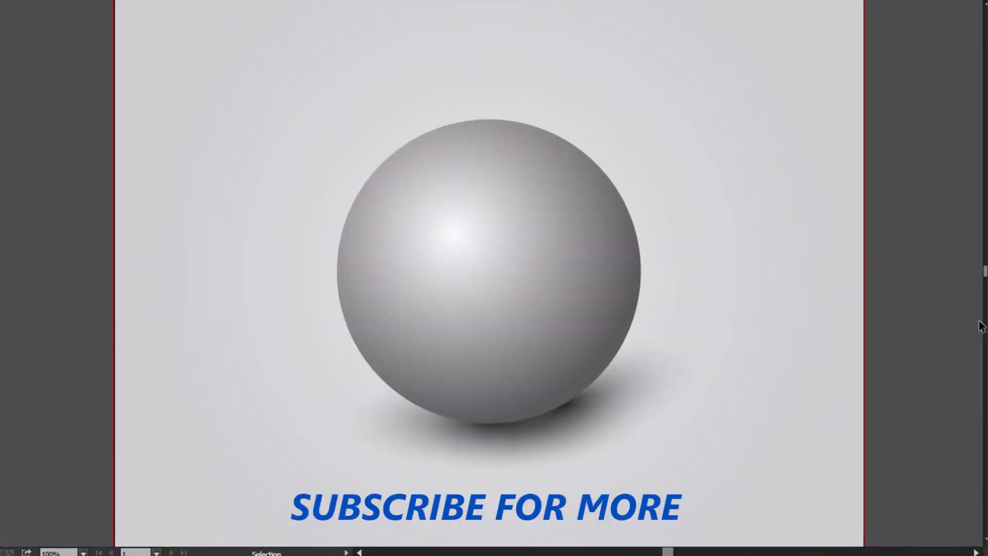